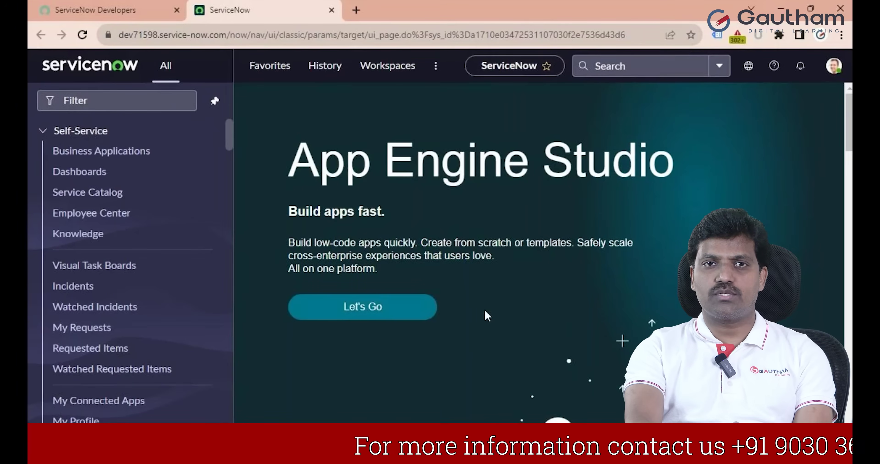
# Switch to the ServiceNow Admin e-book and read the definition and contents of an update set in Chapter-14
pyautogui.hotkey('alt', 'Tab')
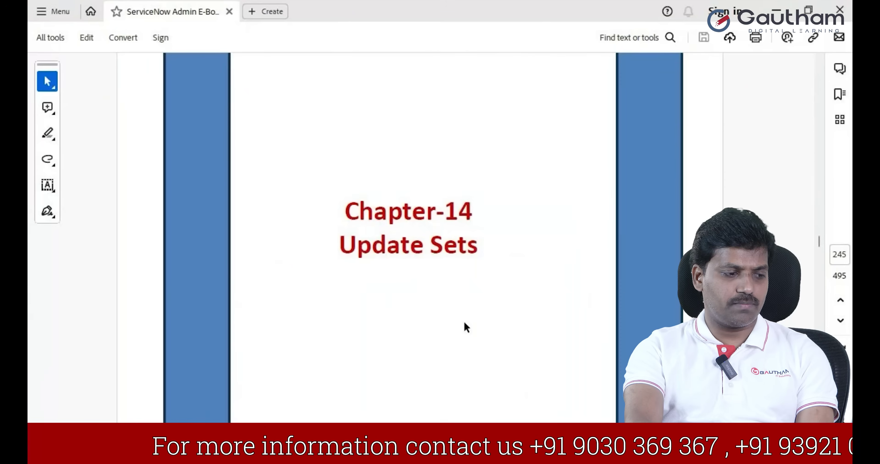
pyautogui.scroll(-5, 465, 324)
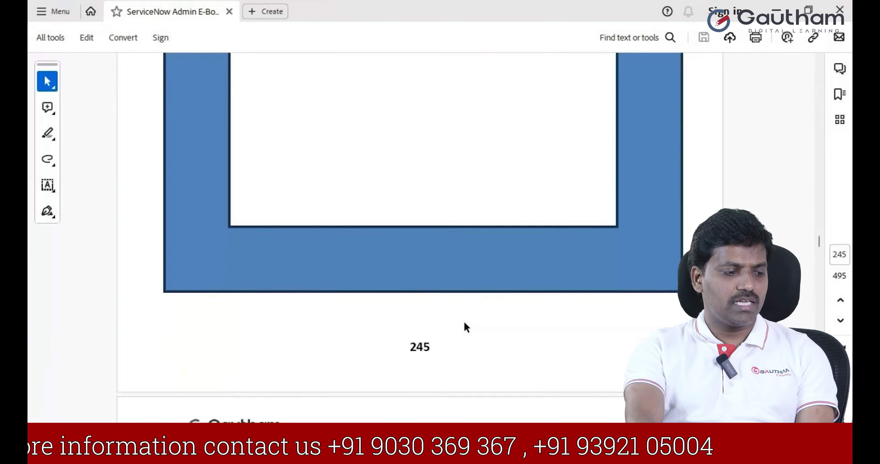
pyautogui.scroll(-8, 464, 323)
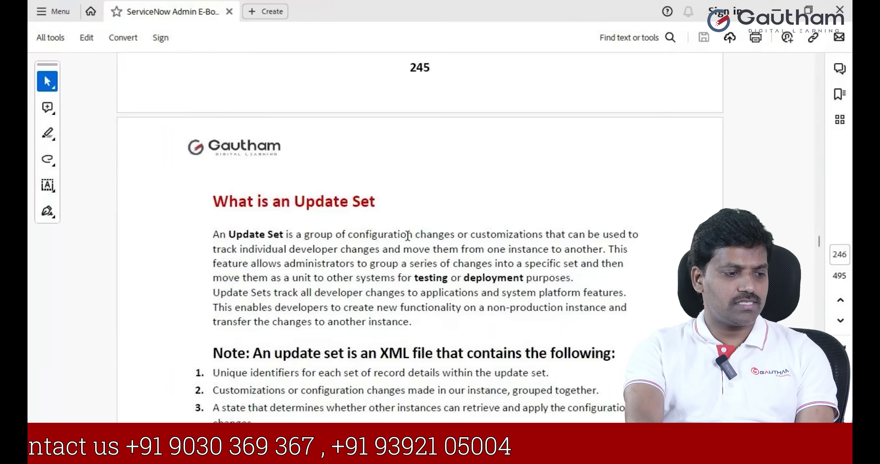
pyautogui.moveTo(464, 234); pyautogui.dragTo(527, 238)
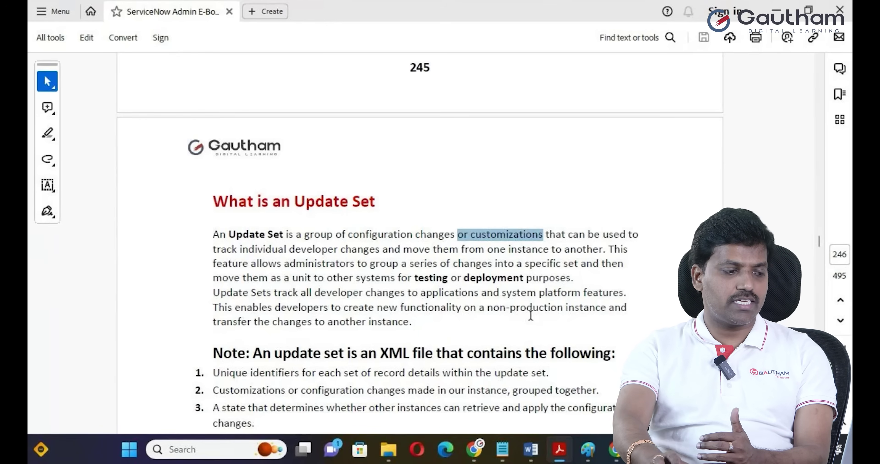
pyautogui.scroll(-5, 531, 315)
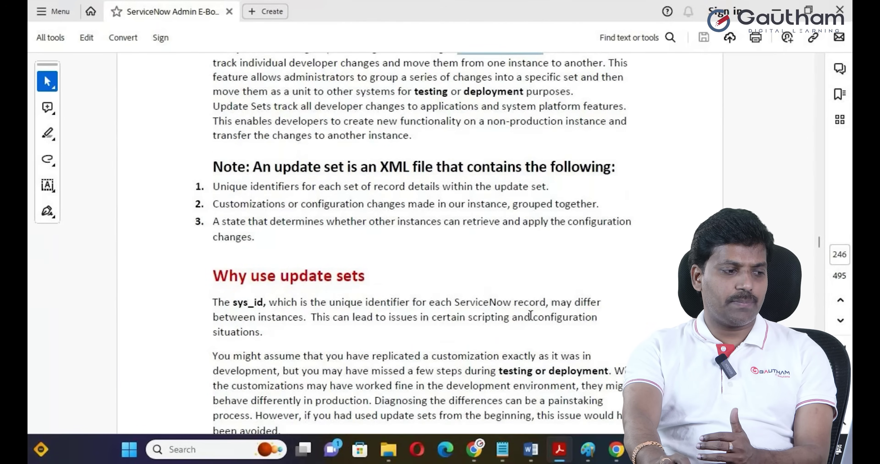
pyautogui.click(240, 167)
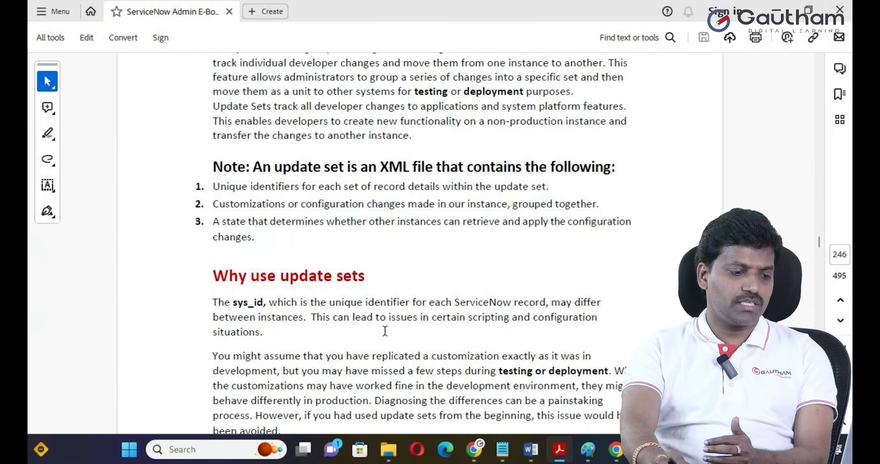
# Switch to Paint and start a new blank canvas, discarding the unsaved drawing
pyautogui.click(588, 450)
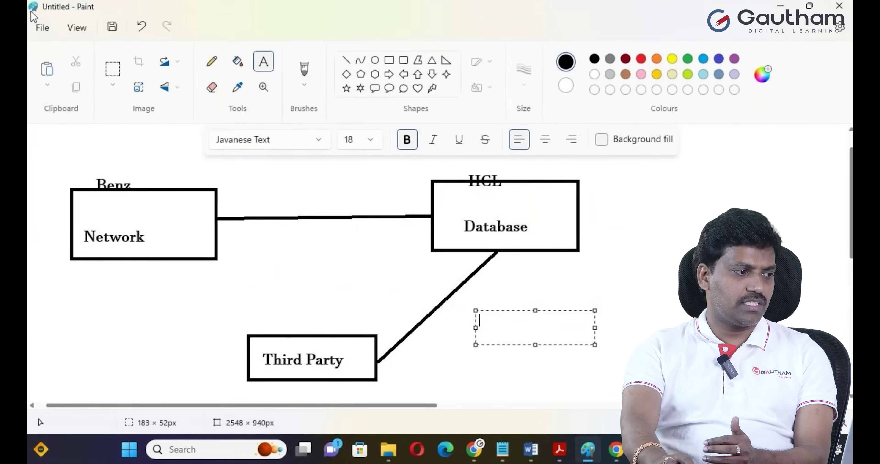
pyautogui.click(42, 26)
pyautogui.click(70, 51)
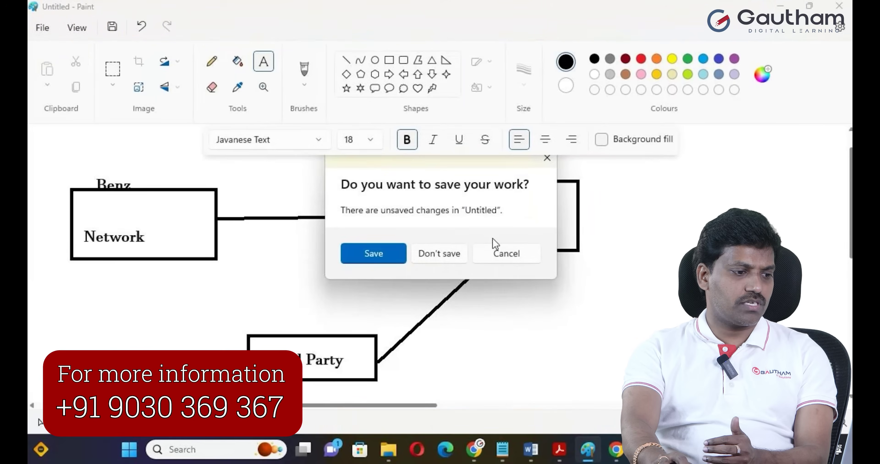
pyautogui.click(455, 257)
# Draw six rectangles side by side in a row across the canvas, the first about 152 × 56 px
pyautogui.click(389, 62)
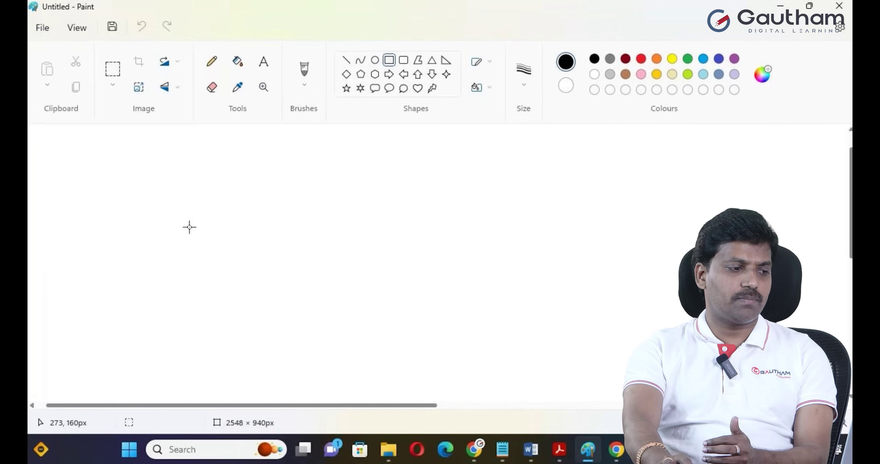
pyautogui.moveTo(45, 235)
pyautogui.mouseDown()
pyautogui.moveTo(143, 254)
pyautogui.moveTo(144, 272)
pyautogui.mouseUp()
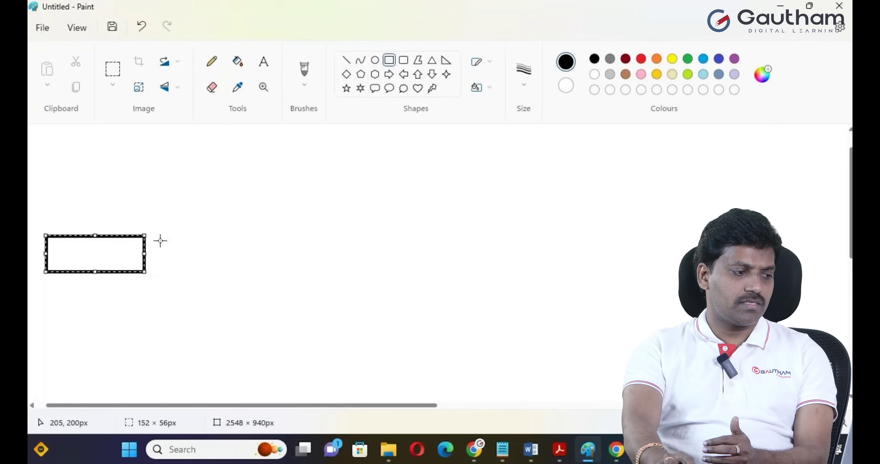
pyautogui.moveTo(159, 236)
pyautogui.mouseDown()
pyautogui.moveTo(184, 261)
pyautogui.moveTo(231, 276)
pyautogui.moveTo(265, 274)
pyautogui.mouseUp()
pyautogui.moveTo(282, 237); pyautogui.dragTo(389, 274)
pyautogui.moveTo(407, 234)
pyautogui.mouseDown()
pyautogui.moveTo(417, 251)
pyautogui.moveTo(520, 271)
pyautogui.mouseUp()
pyautogui.moveTo(532, 233); pyautogui.dragTo(639, 269)
pyautogui.moveTo(656, 230); pyautogui.dragTo(775, 265)
# Label the first three boxes "Dev", "Test" and "UAT" with the Text tool
pyautogui.click(263, 61)
pyautogui.moveTo(174, 288); pyautogui.dragTo(55, 254)
pyautogui.write('Dev')
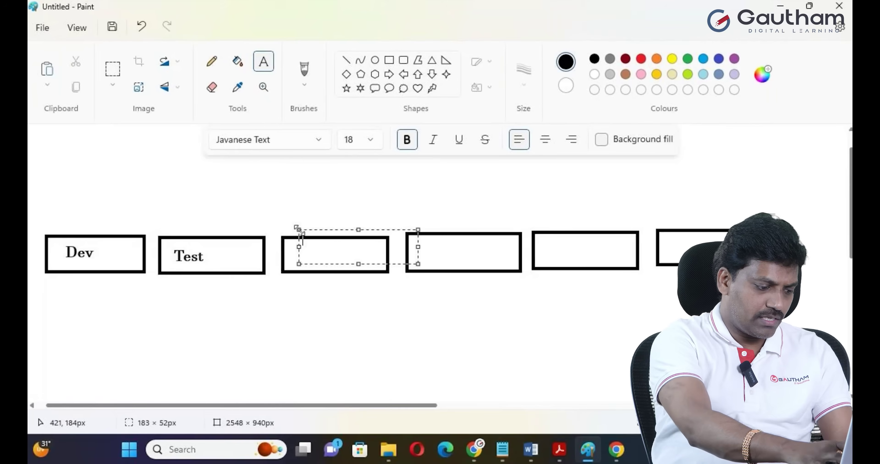
pyautogui.write('U')
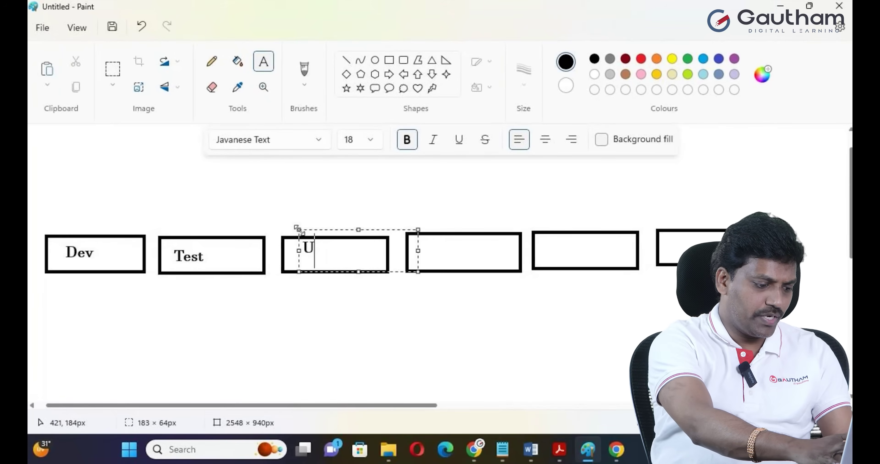
pyautogui.write('AT')
# Label the fourth box "QA" and position the text inside the box
pyautogui.click(417, 245)
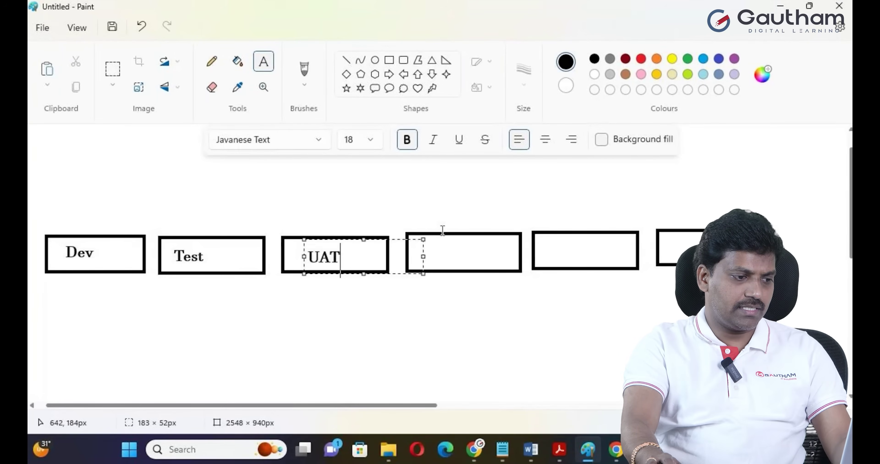
pyautogui.click(417, 244)
pyautogui.write('Qa')
pyautogui.press('BackSpace')
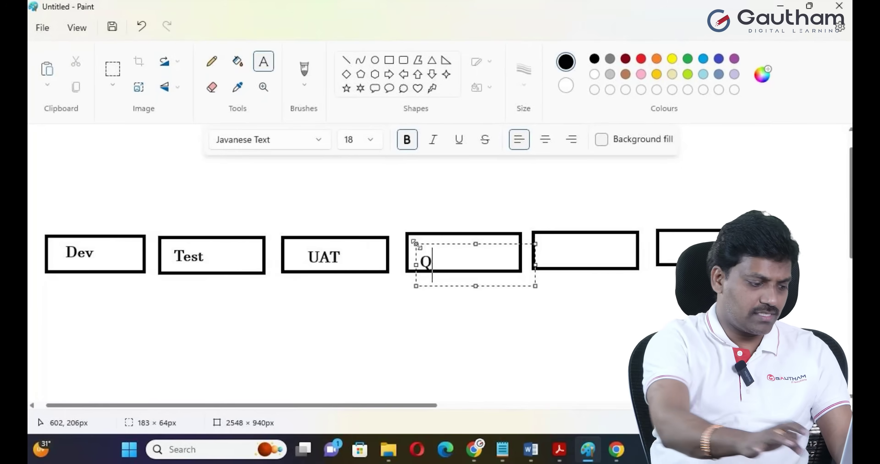
pyautogui.write('A')
pyautogui.moveTo(417, 245); pyautogui.dragTo(439, 235)
# Label the fifth box "Pre- Pro" and add a text label to the sixth box
pyautogui.click(572, 249)
pyautogui.click(551, 248)
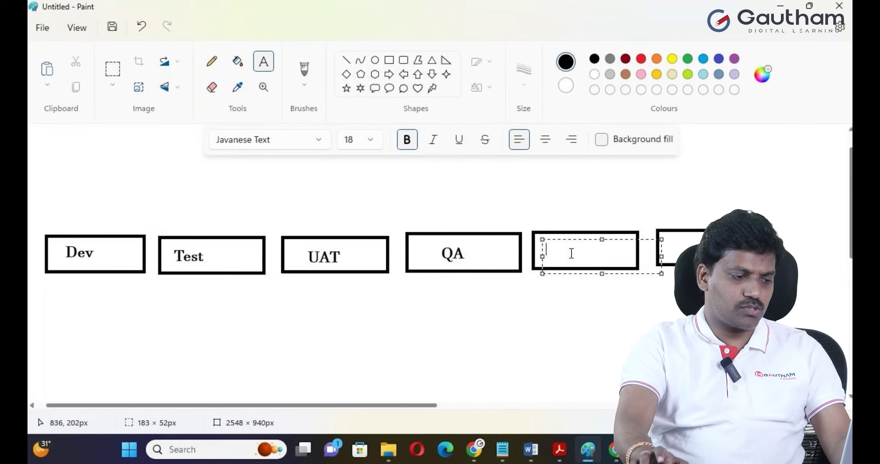
pyautogui.write('P')
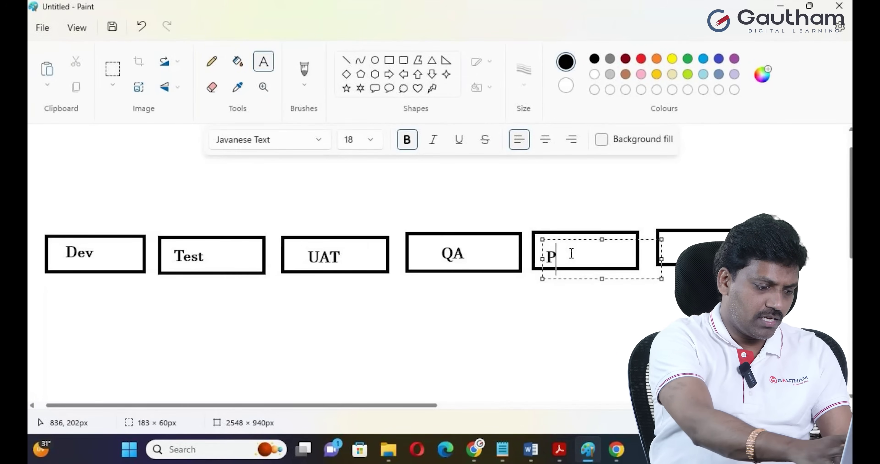
pyautogui.write('re Pro')
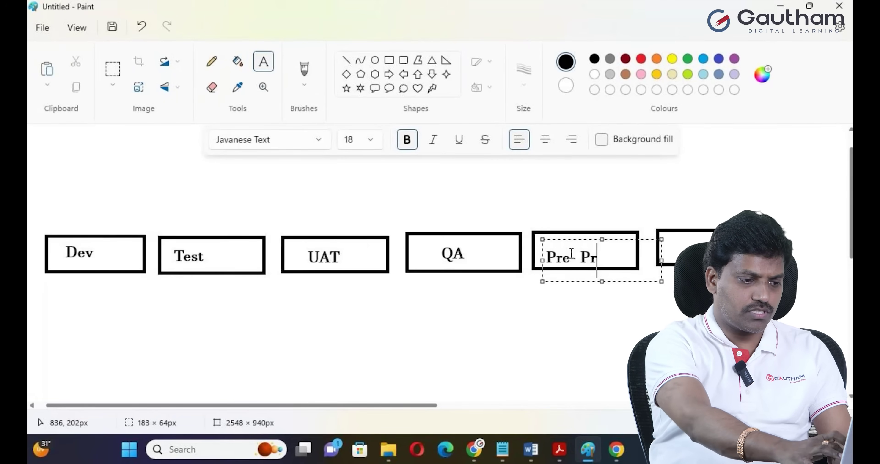
pyautogui.press('BackSpace')
pyautogui.press('BackSpace')
pyautogui.press('BackSpace')
pyautogui.press('BackSpace')
pyautogui.write('- Pro')
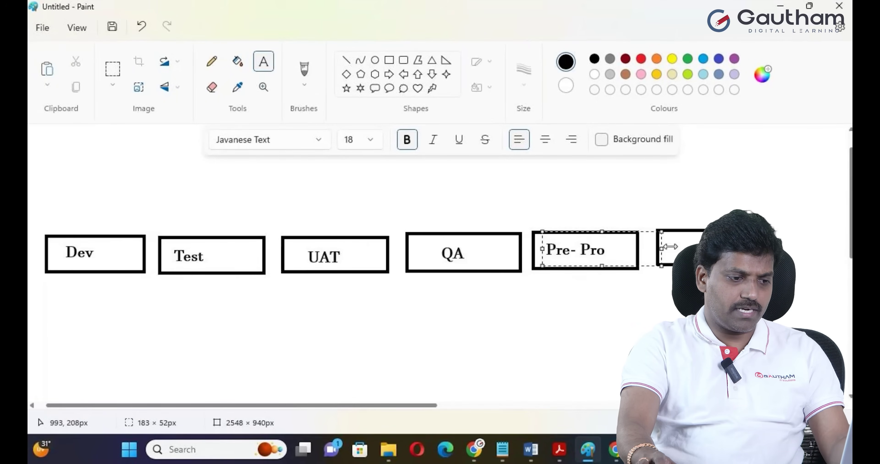
pyautogui.click(679, 245)
# Connect the six boxes in sequence by drawing a short line across each gap between neighbours
pyautogui.moveTo(145, 255); pyautogui.dragTo(158, 255)
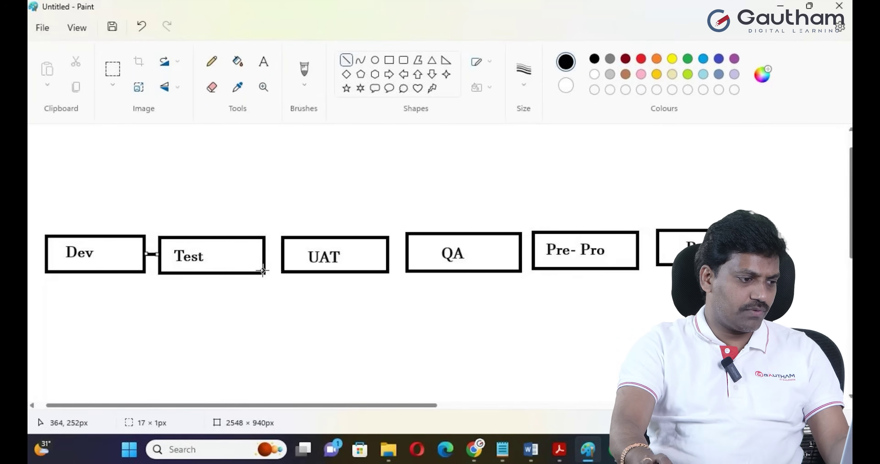
pyautogui.moveTo(266, 256); pyautogui.dragTo(283, 255)
pyautogui.moveTo(389, 251); pyautogui.dragTo(407, 251)
pyautogui.moveTo(523, 255); pyautogui.dragTo(532, 255)
pyautogui.moveTo(639, 249); pyautogui.dragTo(654, 250)
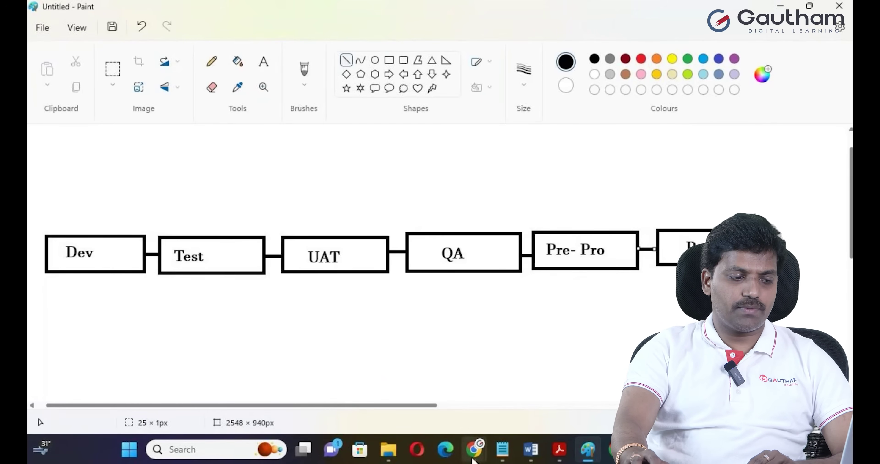
# Return to the ServiceNow Admin e-book and examine the update set tables section, selecting the table name sys_update_set
pyautogui.moveTo(474, 449)
pyautogui.click(404, 407)
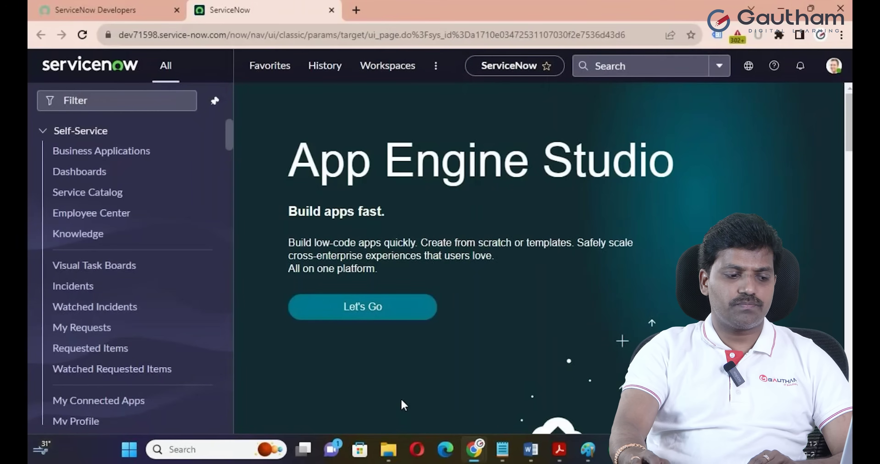
pyautogui.click(560, 452)
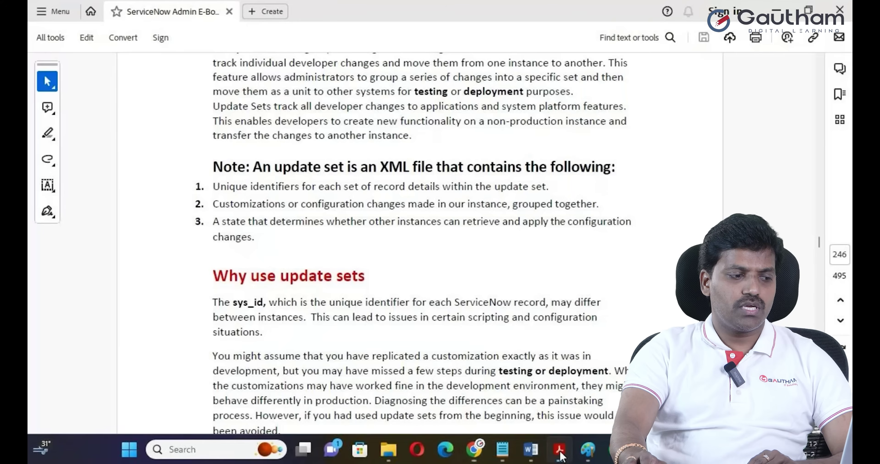
pyautogui.scroll(-1, 527, 254)
pyautogui.scroll(-10, 528, 254)
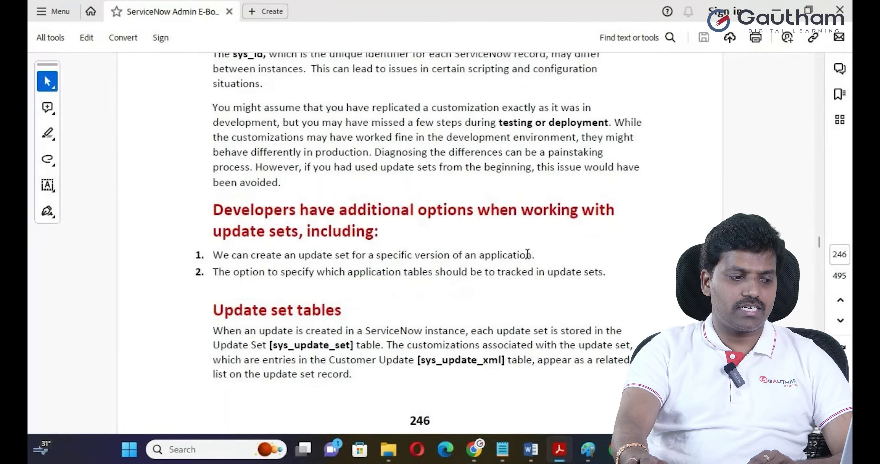
pyautogui.scroll(3, 527, 254)
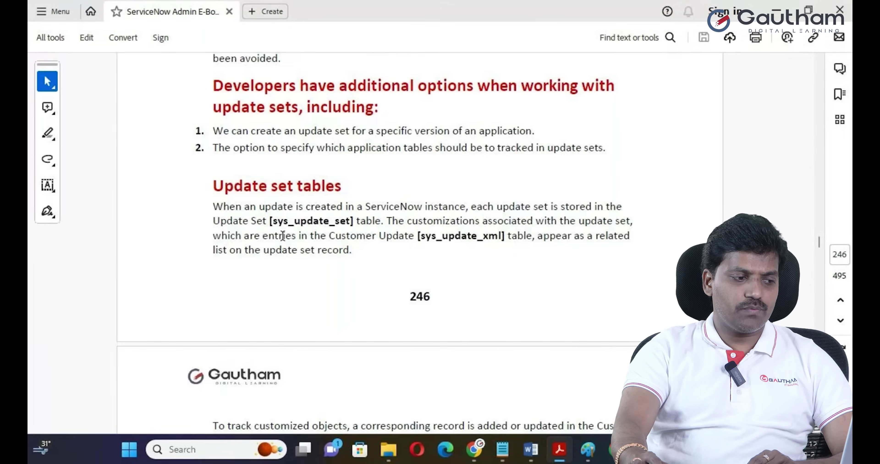
pyautogui.moveTo(277, 224); pyautogui.dragTo(351, 222)
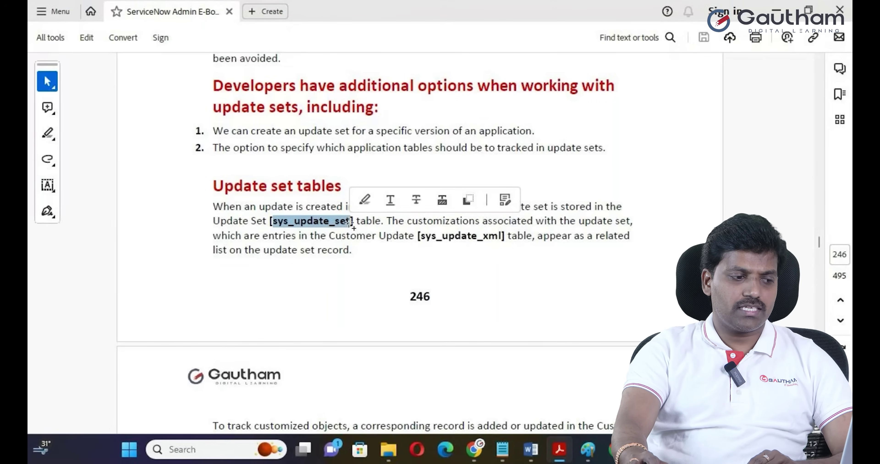
pyautogui.click(325, 236)
# Review the e-book sections on tracked customizations, captured and uncaptured items, and default update sets, through Exercise 1: Create an Update Set
pyautogui.scroll(-10, 363, 321)
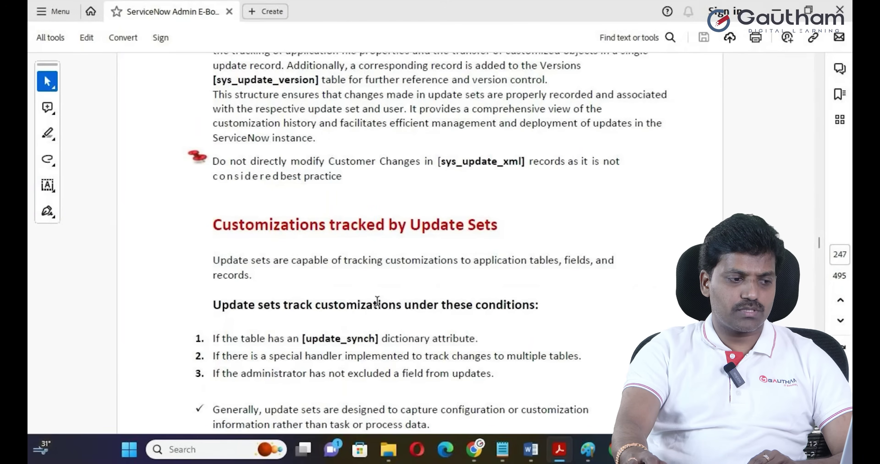
pyautogui.moveTo(448, 165); pyautogui.dragTo(526, 164)
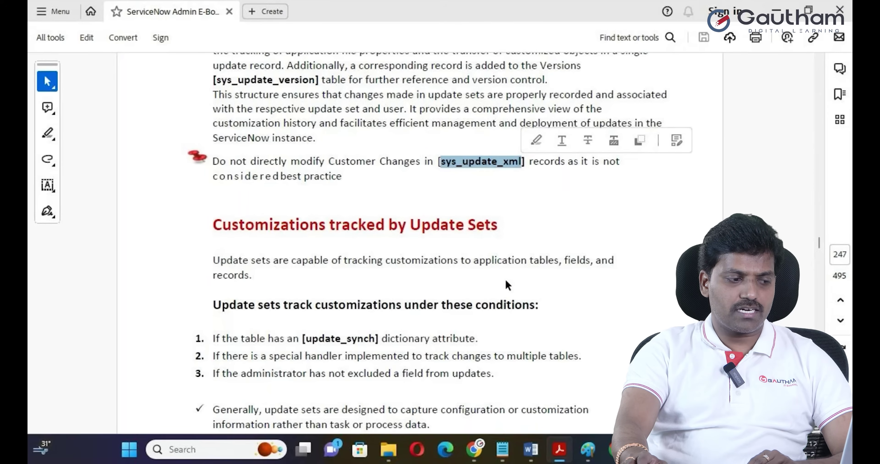
pyautogui.scroll(-10, 505, 281)
pyautogui.scroll(-15, 508, 285)
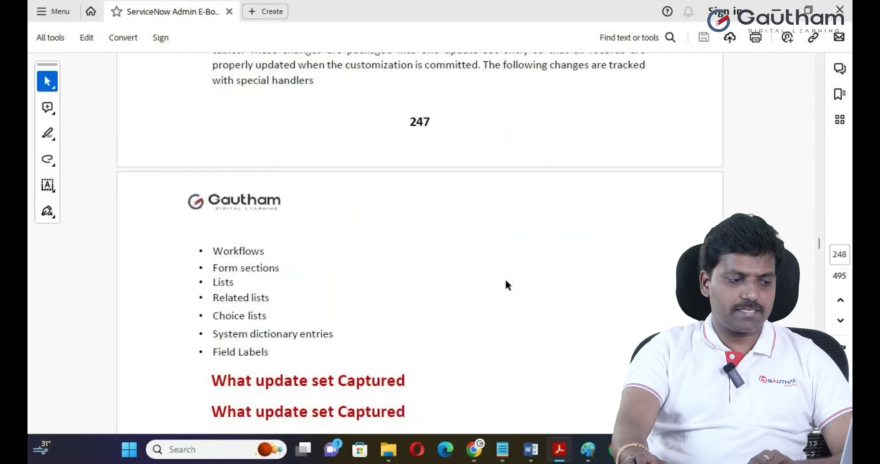
pyautogui.scroll(-15, 393, 236)
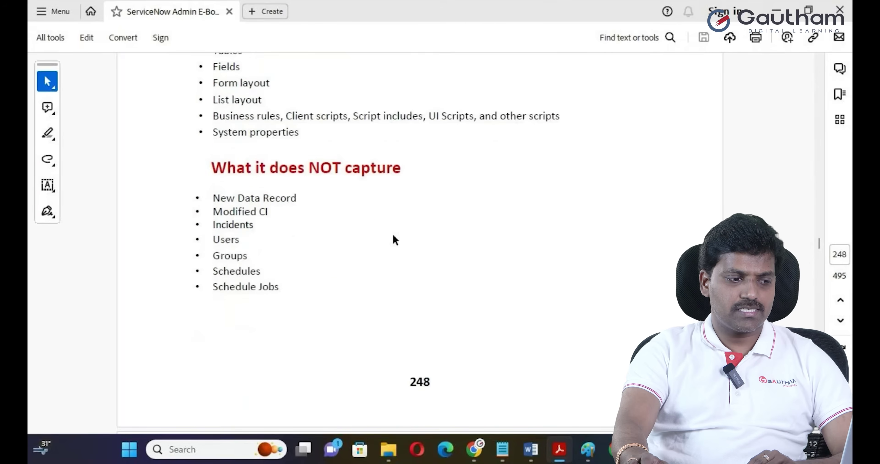
pyautogui.scroll(-6, 393, 236)
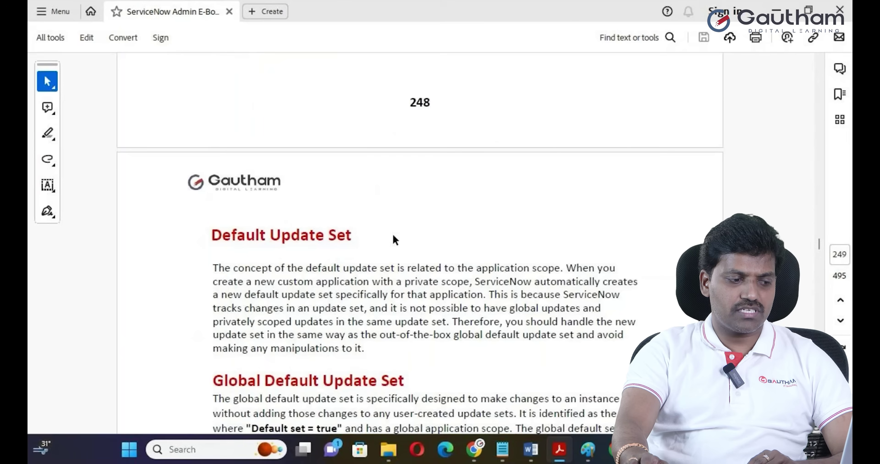
pyautogui.scroll(-15, 392, 236)
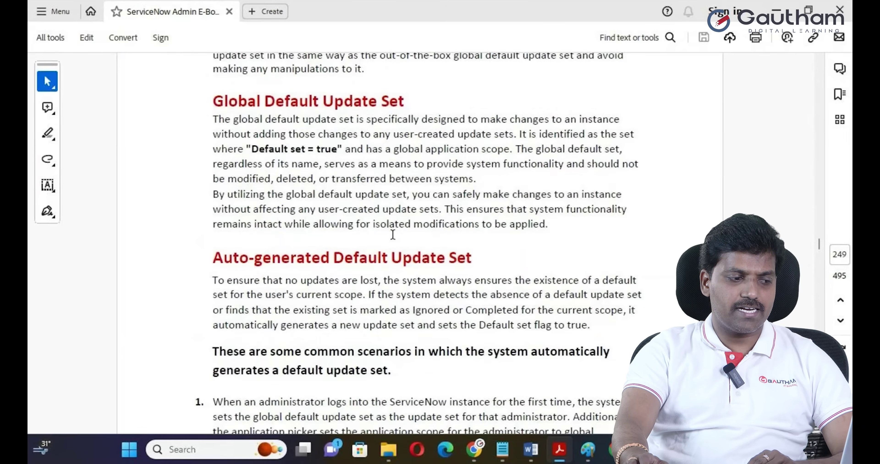
pyautogui.scroll(-20, 396, 242)
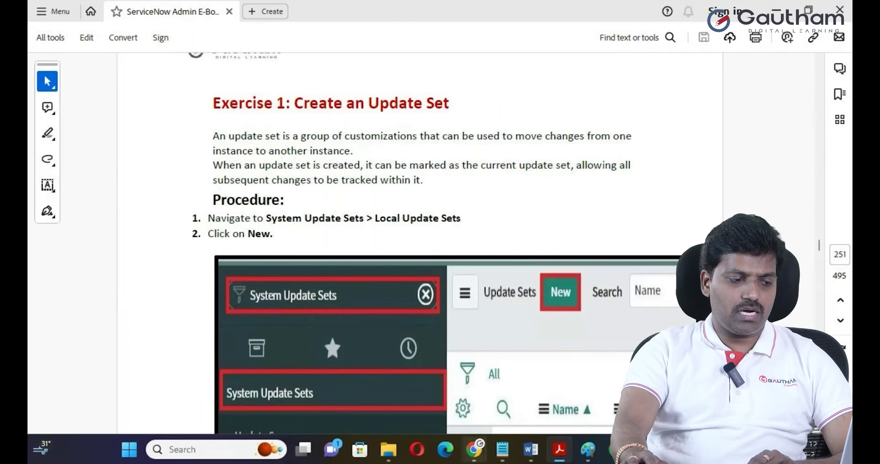
pyautogui.click(465, 444)
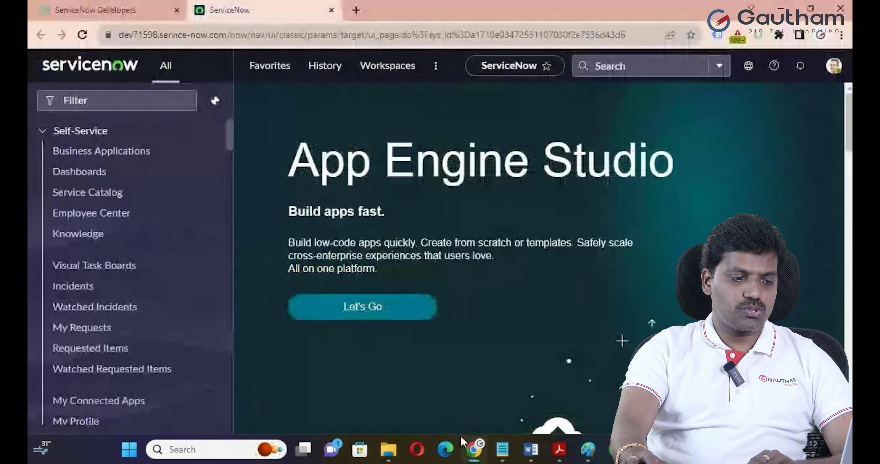
pyautogui.moveTo(472, 445)
pyautogui.click(530, 393)
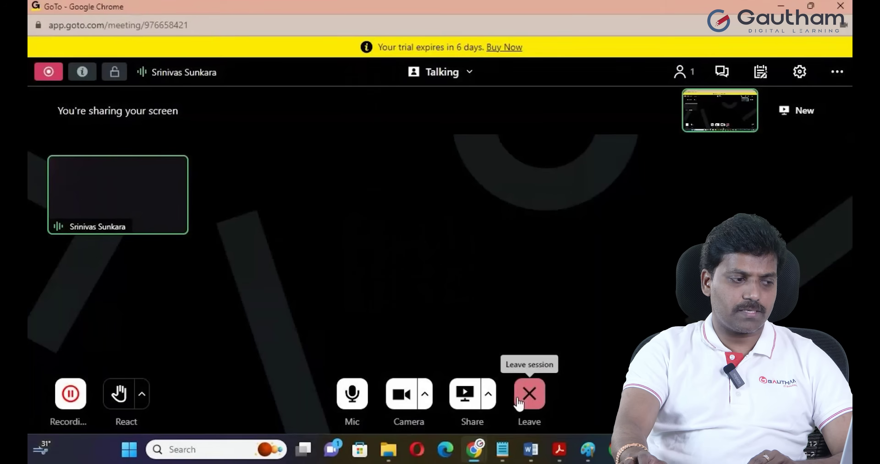
pyautogui.click(780, 7)
# Go back to the e-book and find the stories under Customizations in Change Management Application
pyautogui.click(559, 450)
pyautogui.scroll(-10, 541, 332)
pyautogui.scroll(-15, 541, 331)
pyautogui.scroll(-10, 540, 331)
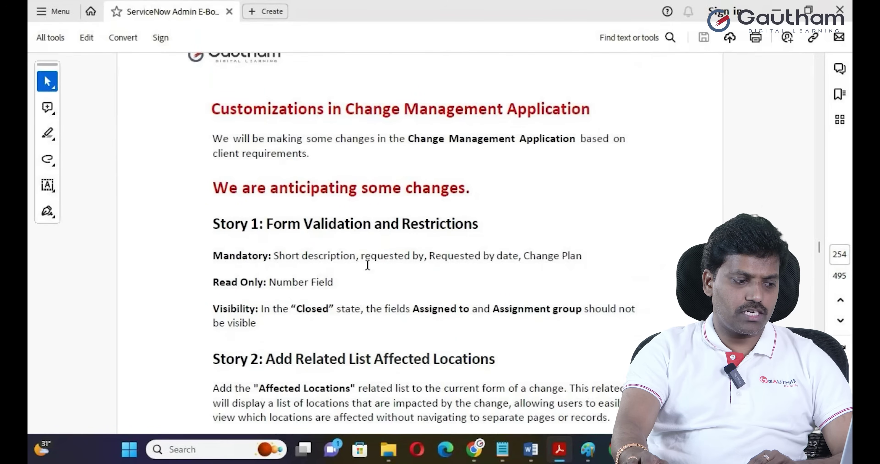
# Review Stories 1 to 5 in the e-book and switch to the ServiceNow instance in the browser
pyautogui.scroll(-10, 367, 265)
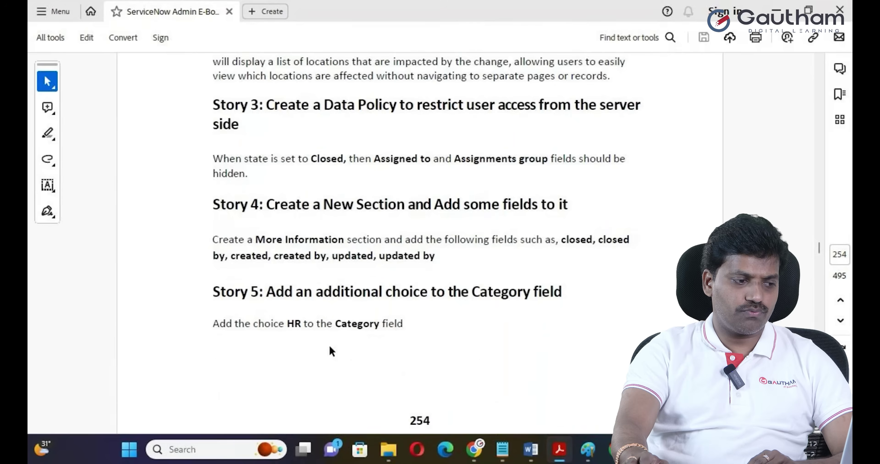
pyautogui.scroll(10, 330, 348)
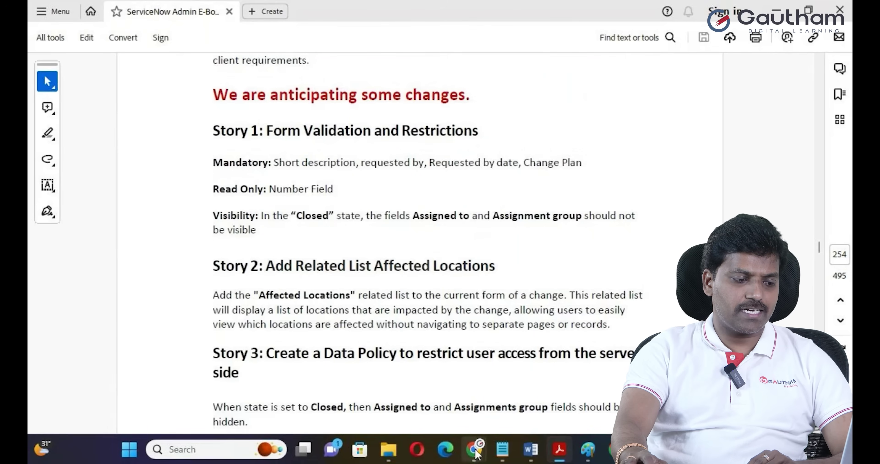
pyautogui.moveTo(474, 450)
pyautogui.click(413, 403)
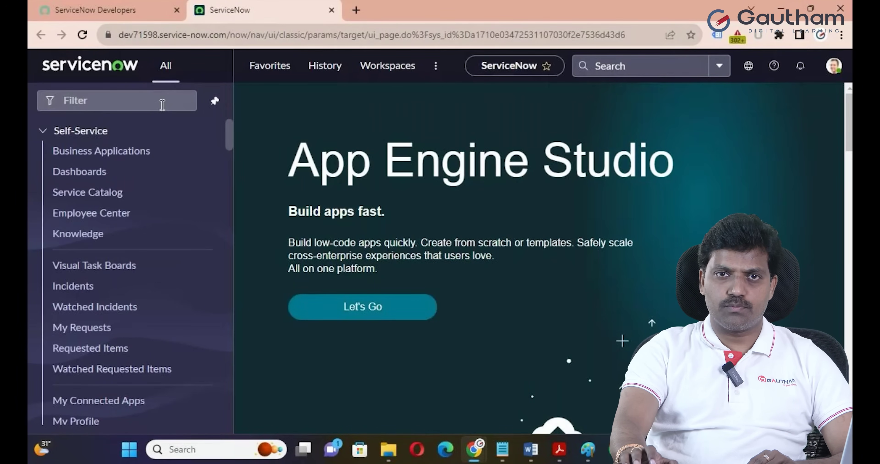
# Filter the navigator for local update and open the Local Update Sets list
pyautogui.click(163, 105)
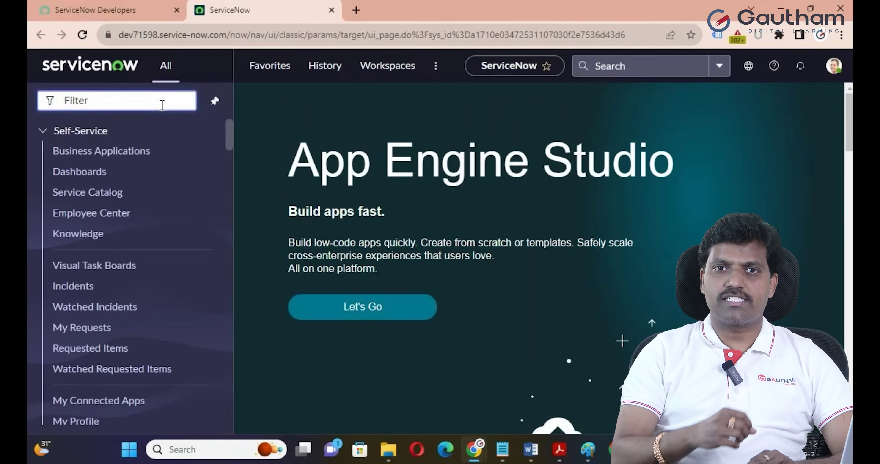
pyautogui.write('ocal ups')
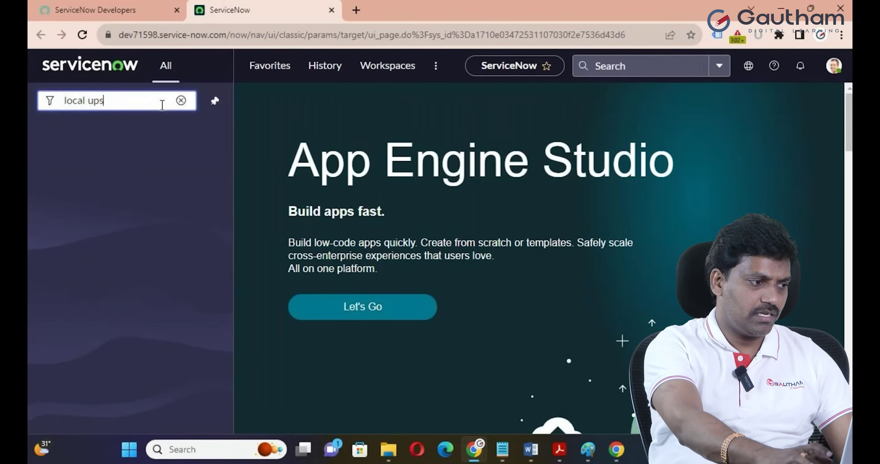
pyautogui.press('BackSpace')
pyautogui.write('dat')
pyautogui.click(108, 155)
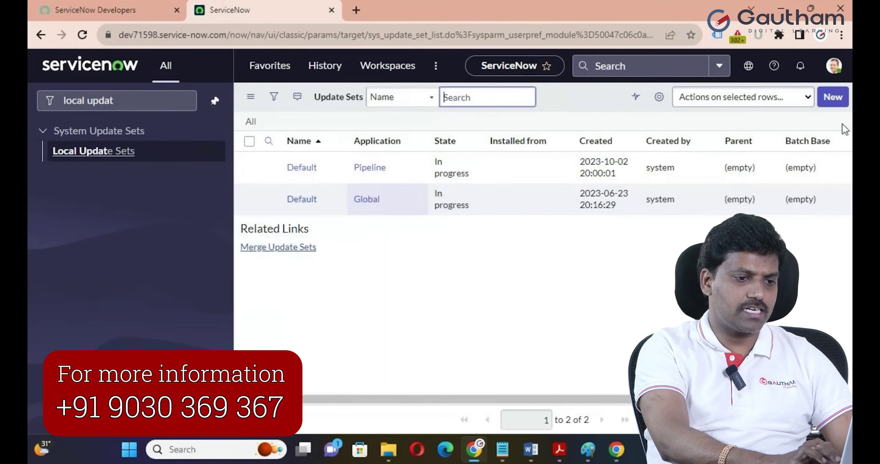
# Start a new update set named Oct Sprint 2023, keeping its state at In progress
pyautogui.click(834, 98)
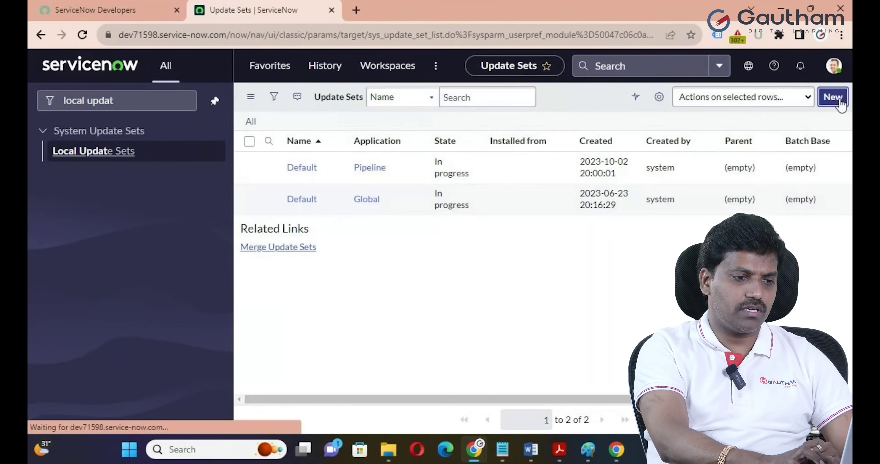
pyautogui.click(403, 132)
pyautogui.hotkey('ctrl', 'a')
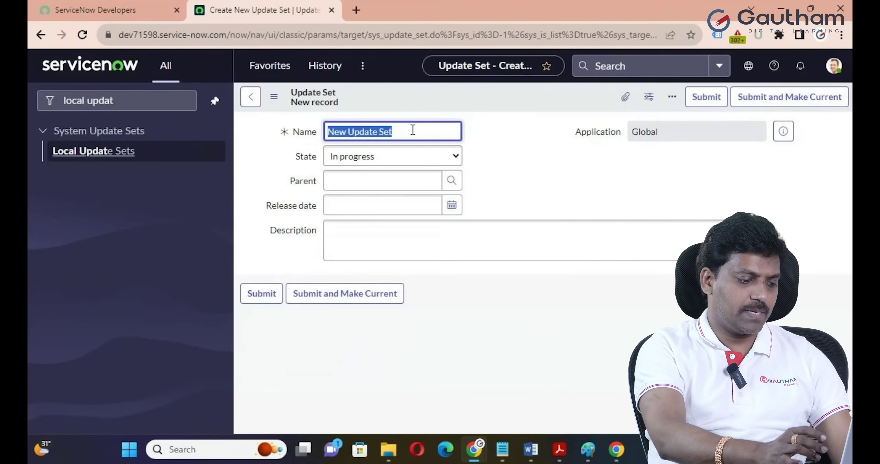
pyautogui.write('Oct Sprint 2023')
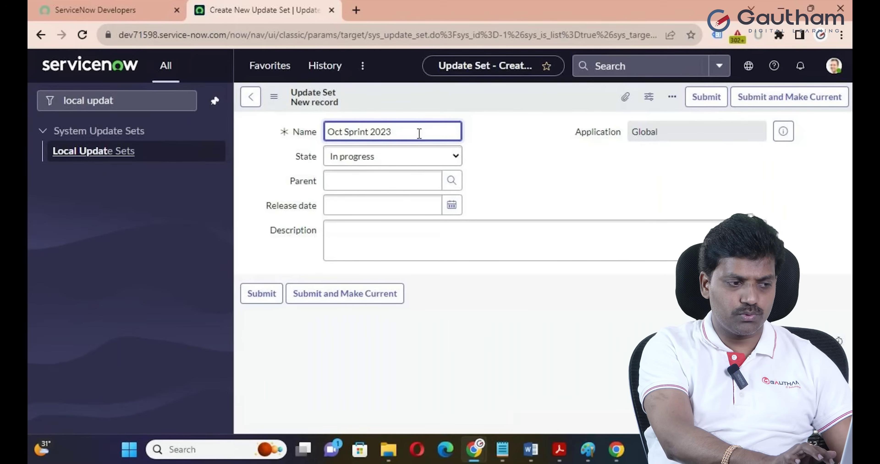
pyautogui.click(321, 134)
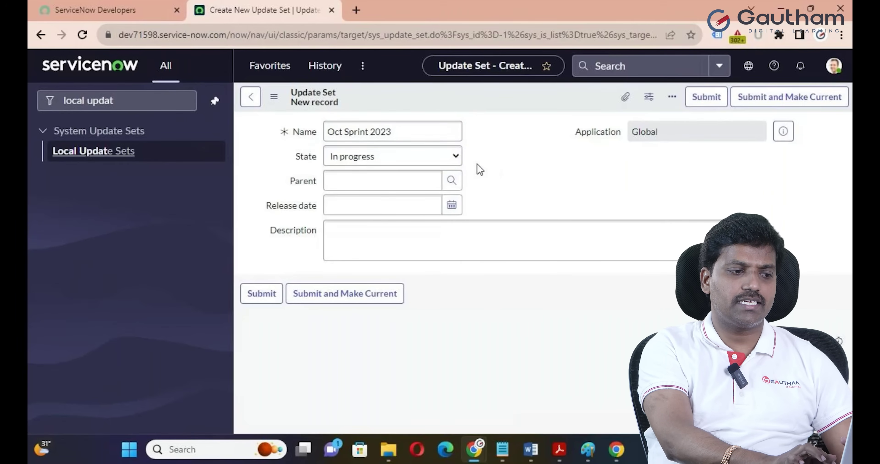
pyautogui.click(460, 159)
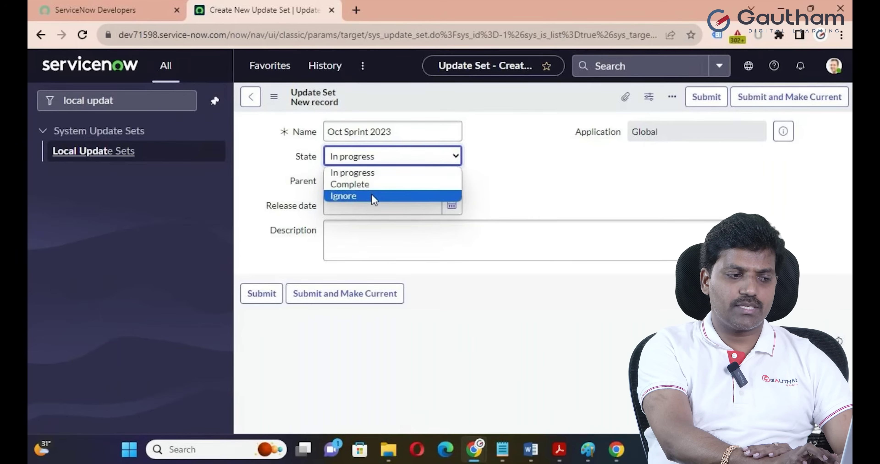
pyautogui.click(374, 174)
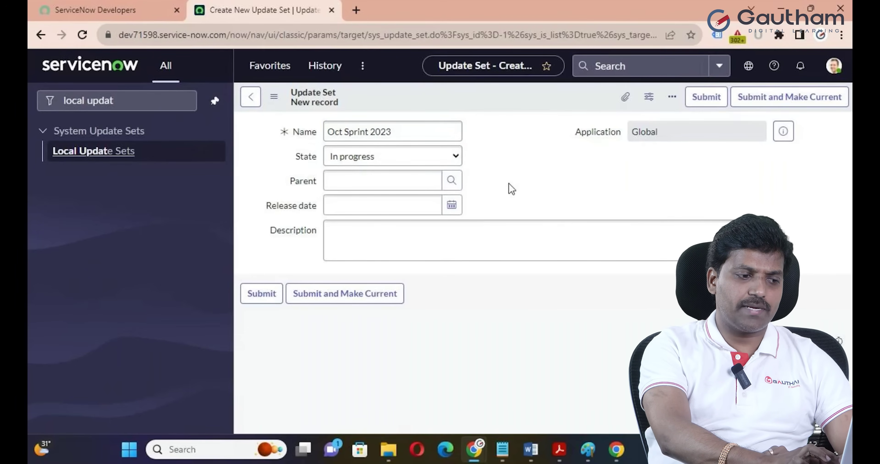
pyautogui.click(452, 205)
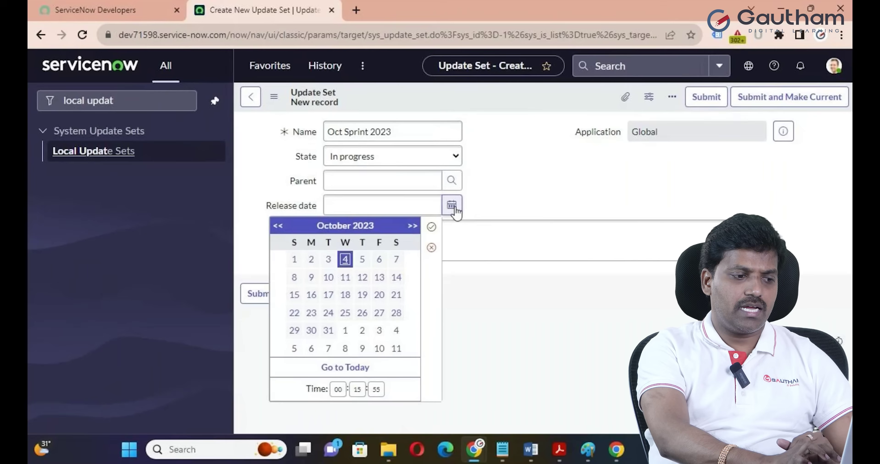
pyautogui.click(378, 313)
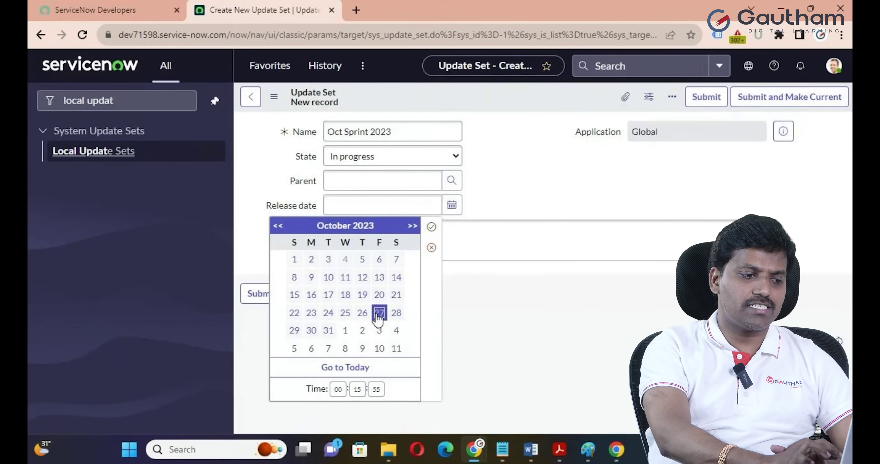
pyautogui.click(432, 227)
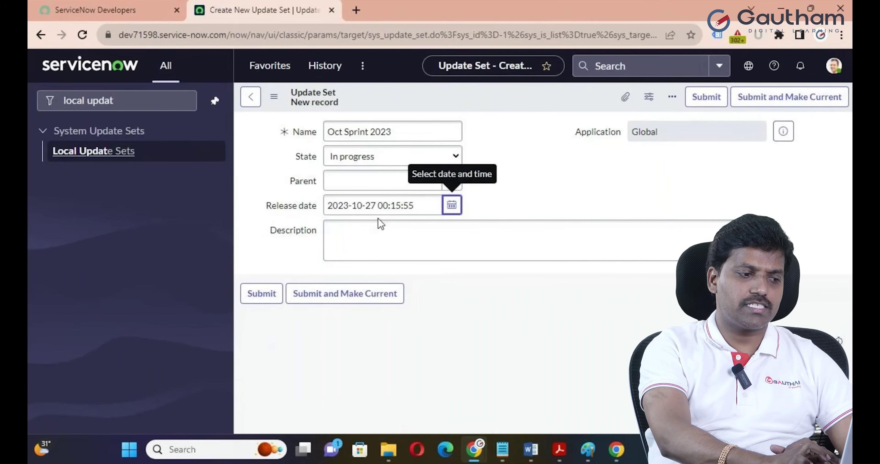
# Copy the text of Stories 1 to 5 from the e-book into the update set's description
pyautogui.click(436, 252)
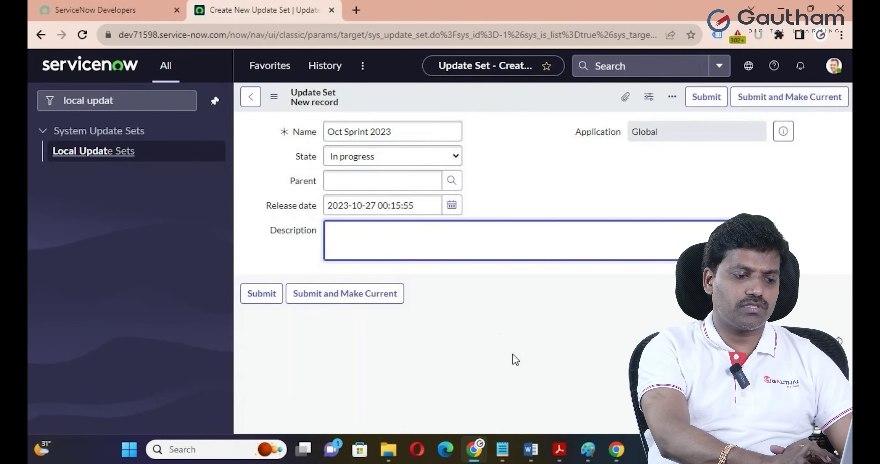
pyautogui.click(560, 452)
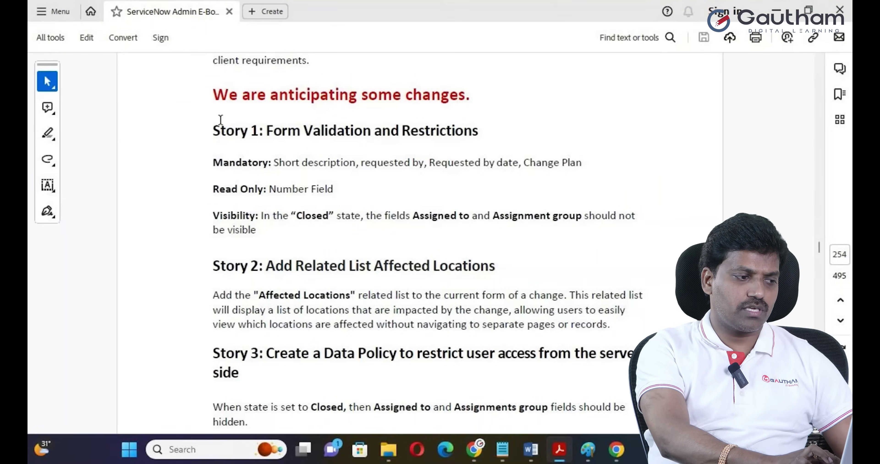
pyautogui.moveTo(213, 130); pyautogui.dragTo(536, 306)
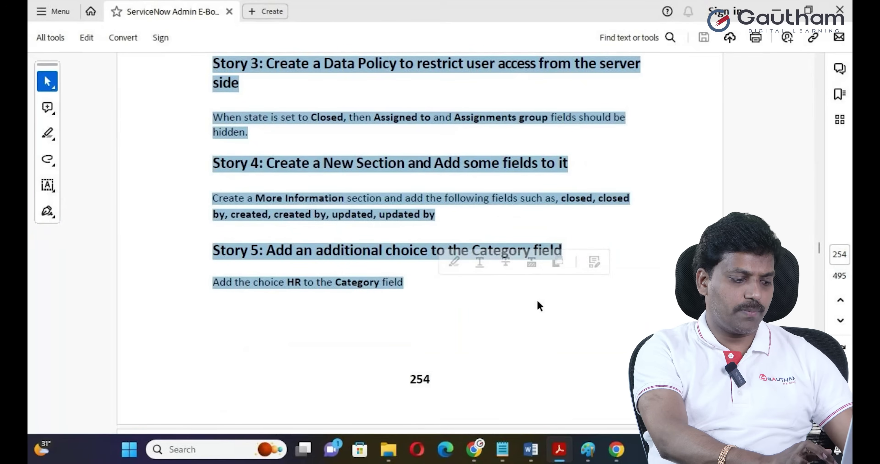
pyautogui.hotkey('alt', 'Tab')
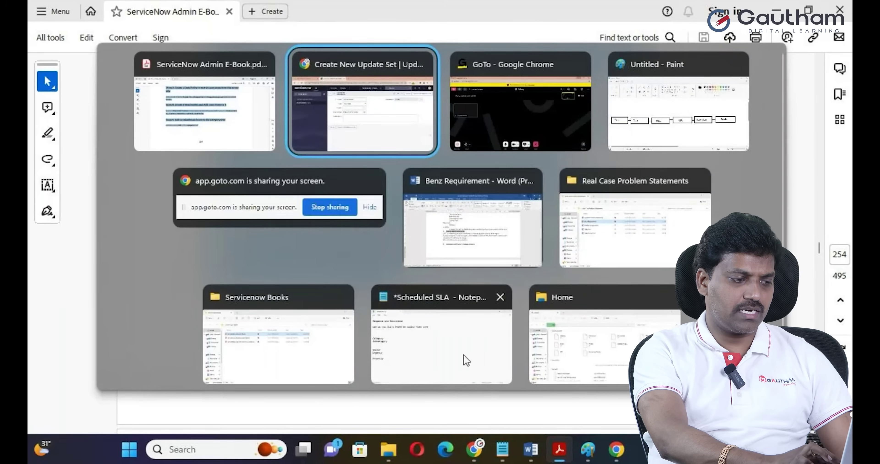
pyautogui.click(393, 142)
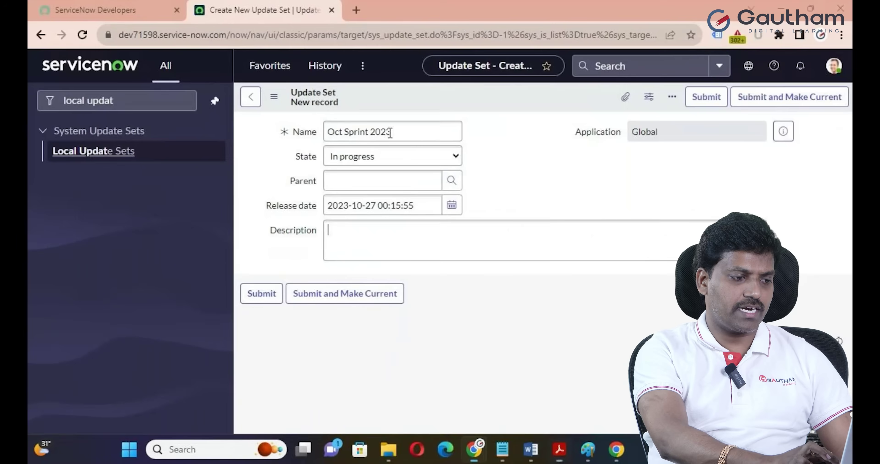
pyautogui.hotkey('ctrl', 'v')
pyautogui.click(534, 200)
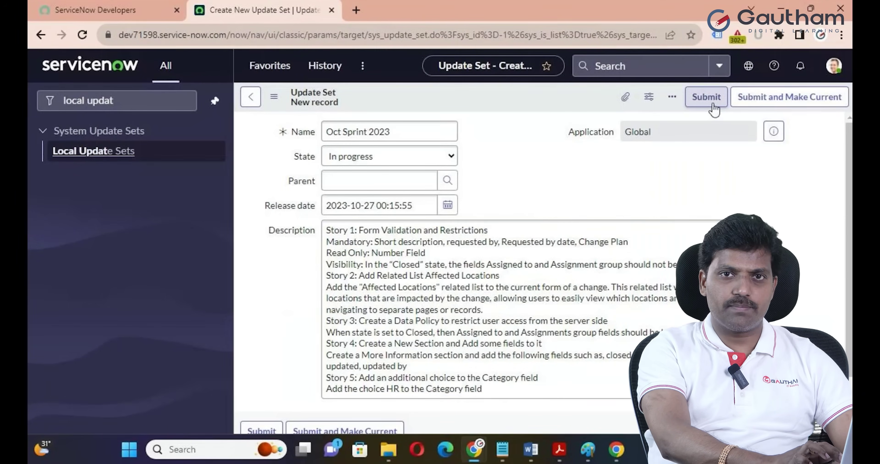
# Submit the update set as the current one and check which update set is selected for the Global scope
pyautogui.click(764, 104)
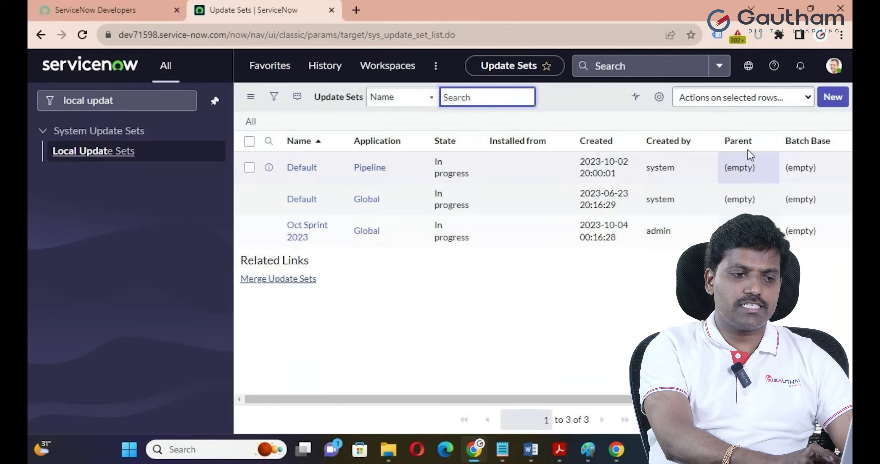
pyautogui.click(746, 69)
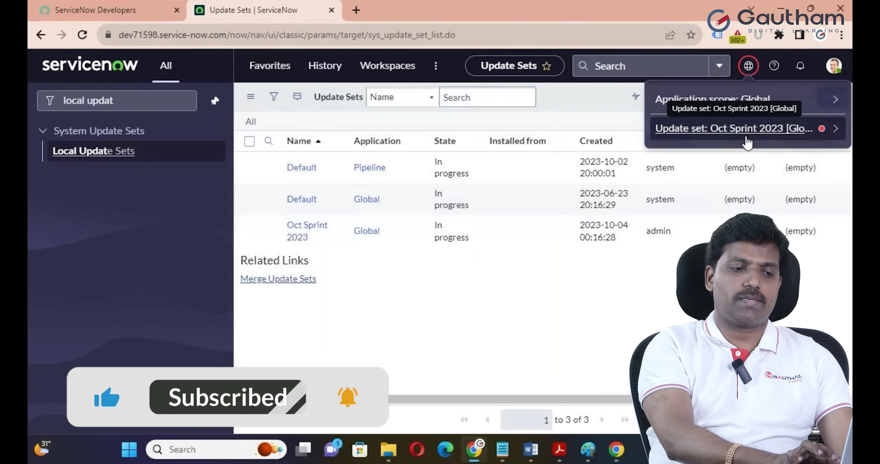
pyautogui.click(641, 329)
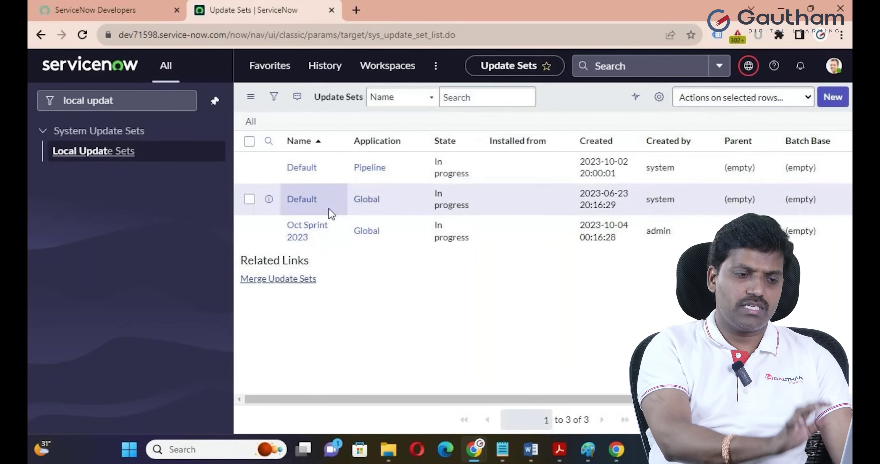
# Filter the navigator for change and start a new change request using the Normal model from the full list
pyautogui.click(120, 101)
pyautogui.press('BackSpace')
pyautogui.press('BackSpace')
pyautogui.press('BackSpace')
pyautogui.press('BackSpace')
pyautogui.press('BackSpace')
pyautogui.press('BackSpace')
pyautogui.press('BackSpace')
pyautogui.press('BackSpace')
pyautogui.press('BackSpace')
pyautogui.press('BackSpace')
pyautogui.press('BackSpace')
pyautogui.write('chnage')
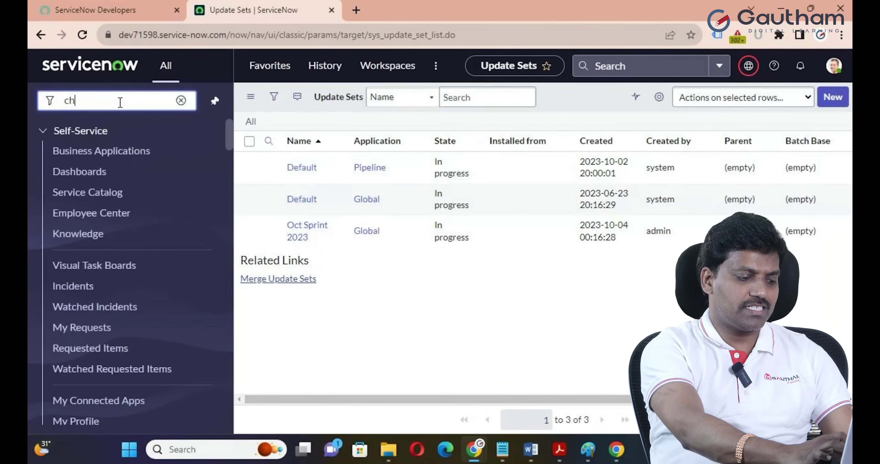
pyautogui.press('BackSpace')
pyautogui.press('BackSpace')
pyautogui.press('BackSpace')
pyautogui.press('BackSpace')
pyautogui.write('anhg')
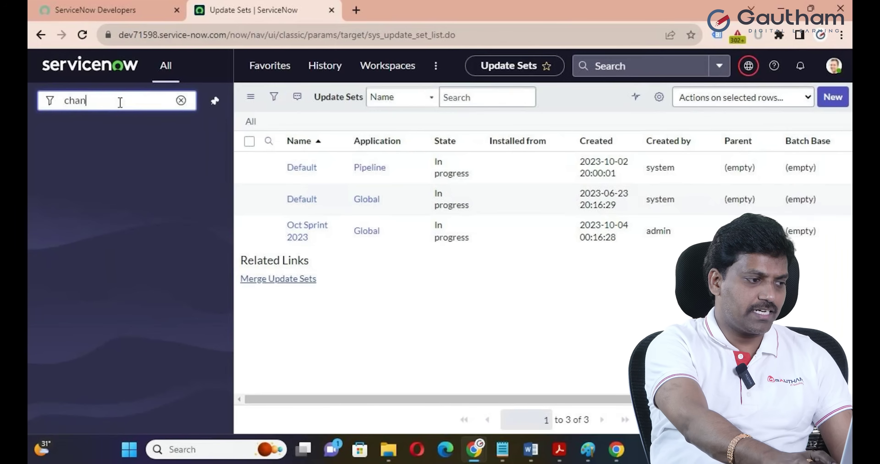
pyautogui.write('e')
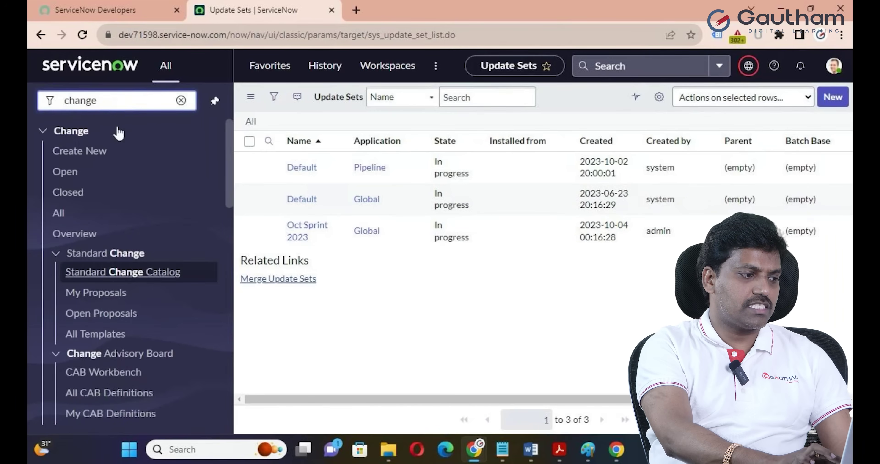
pyautogui.click(82, 151)
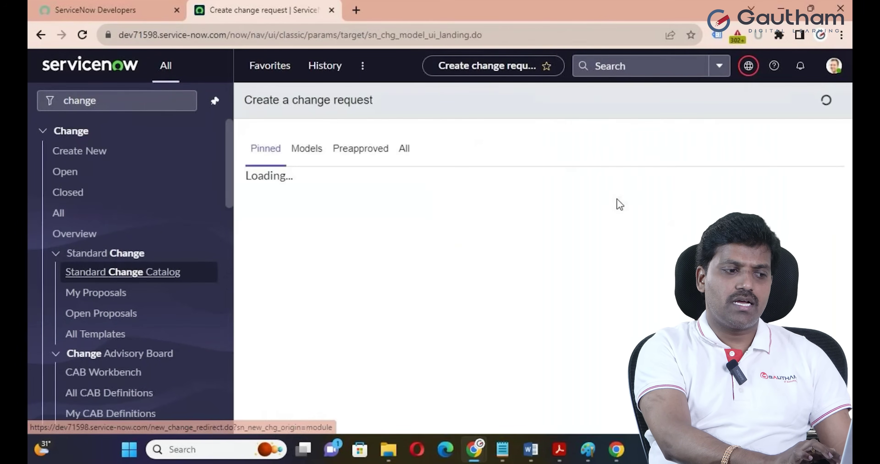
pyautogui.click(397, 150)
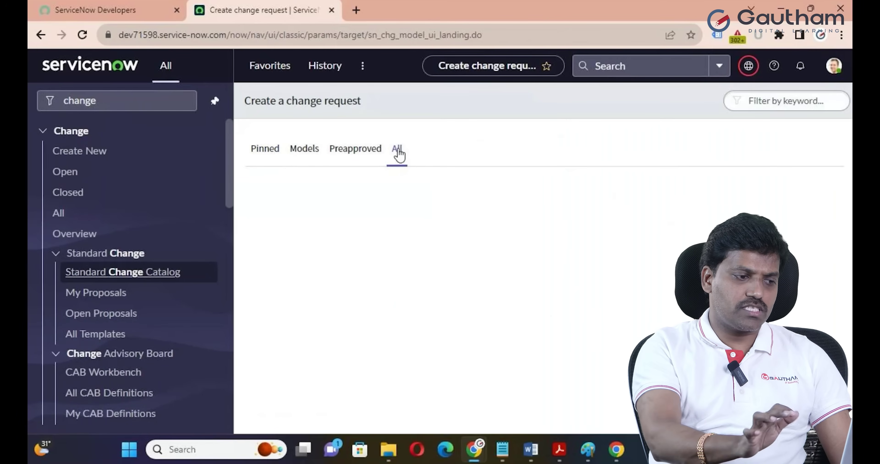
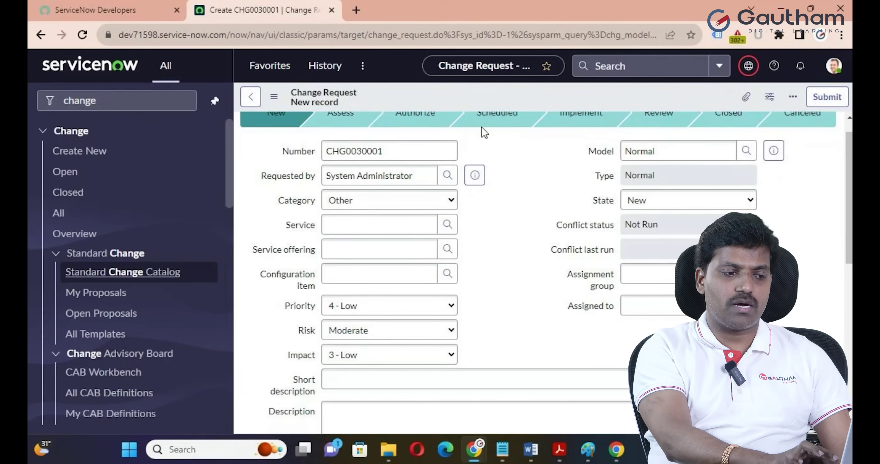
# Add the Requested by date field to the Change Request form layout and save it
pyautogui.rightClick(463, 102)
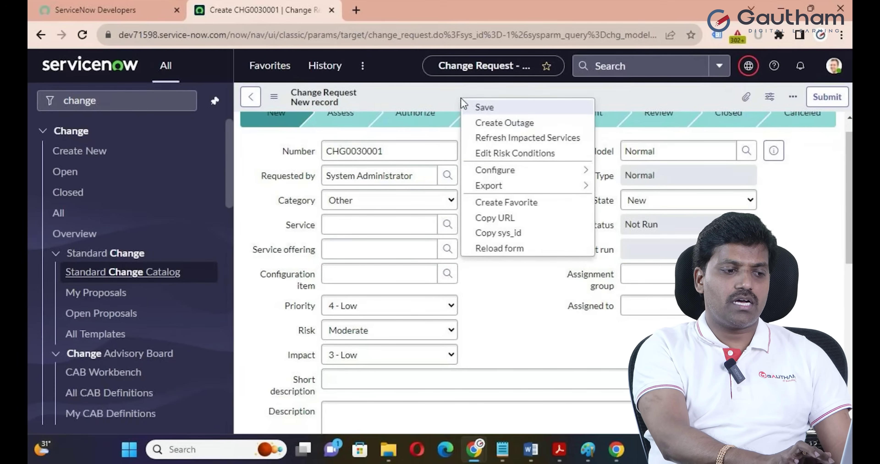
pyautogui.moveTo(546, 174)
pyautogui.click(630, 188)
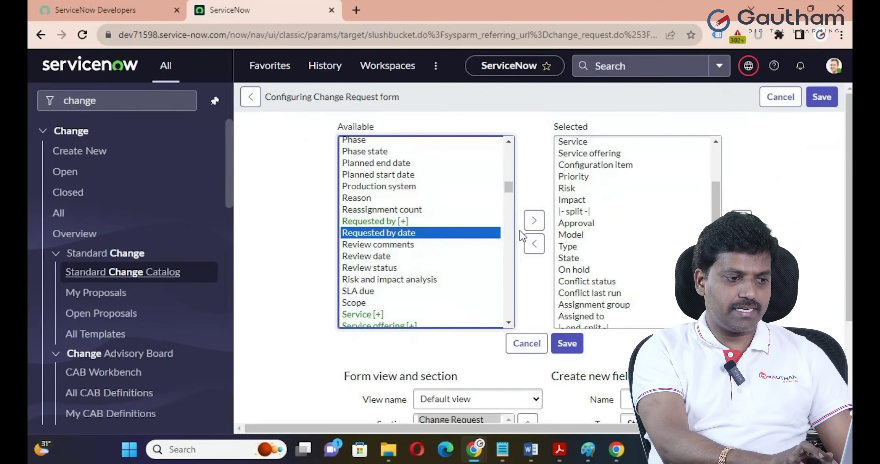
pyautogui.click(534, 221)
pyautogui.click(565, 343)
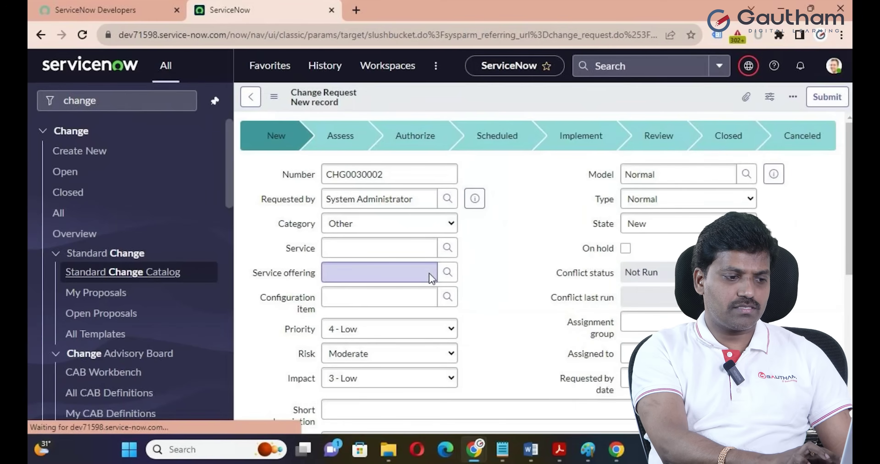
# Open the Change Request form layout and add the Change plan field to the selected fields
pyautogui.rightClick(485, 102)
pyautogui.moveTo(592, 178)
pyautogui.click(678, 196)
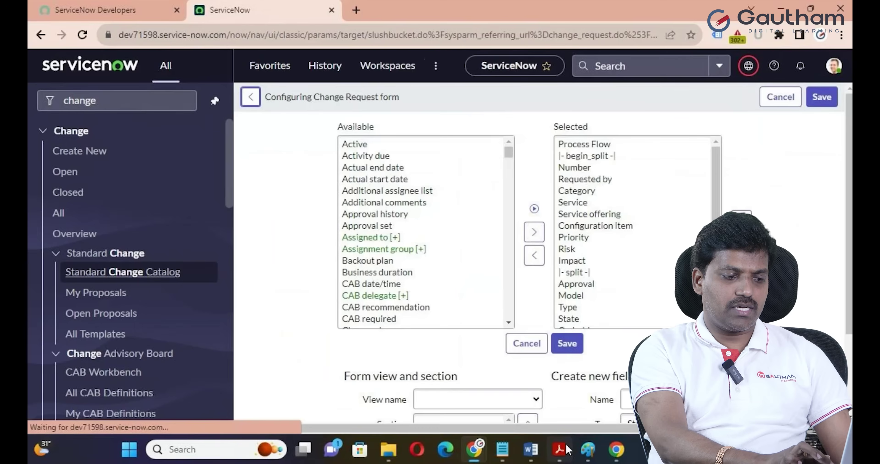
pyautogui.click(561, 450)
pyautogui.click(562, 452)
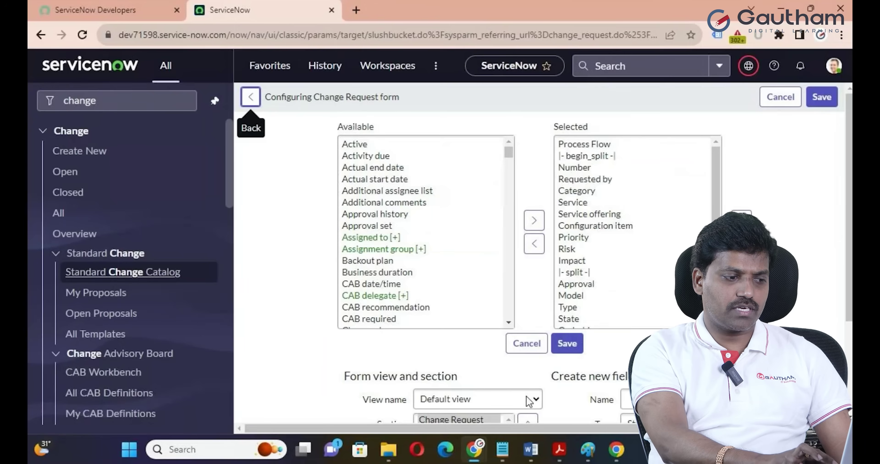
pyautogui.hotkey('ctrl', 'a')
pyautogui.click(402, 263)
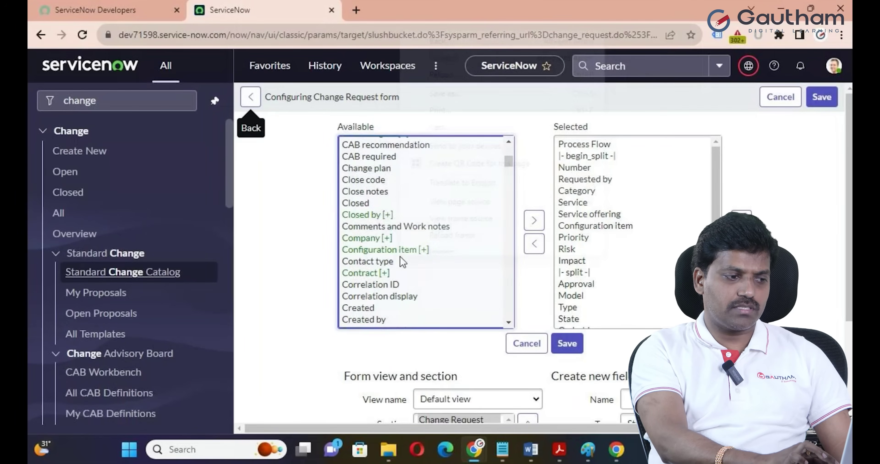
pyautogui.rightClick(403, 263)
pyautogui.click(366, 169)
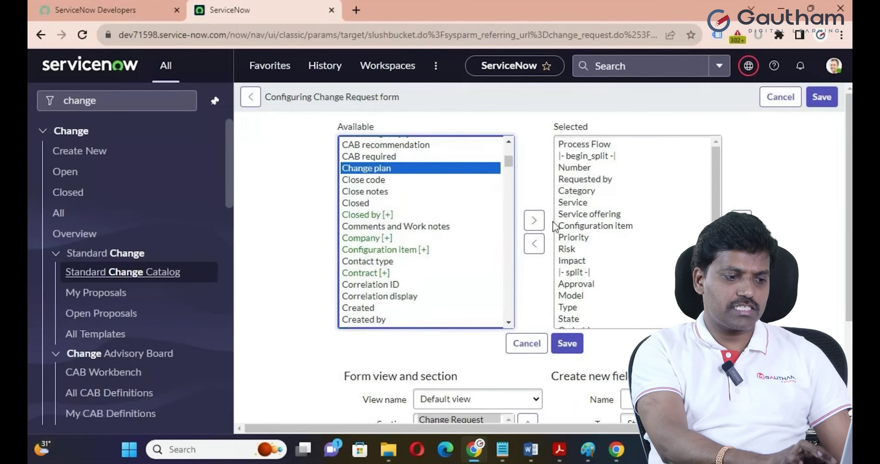
pyautogui.click(534, 220)
# Move Change plan up to just below Requested by date, inside the split section, and save the form layout
pyautogui.click(740, 220)
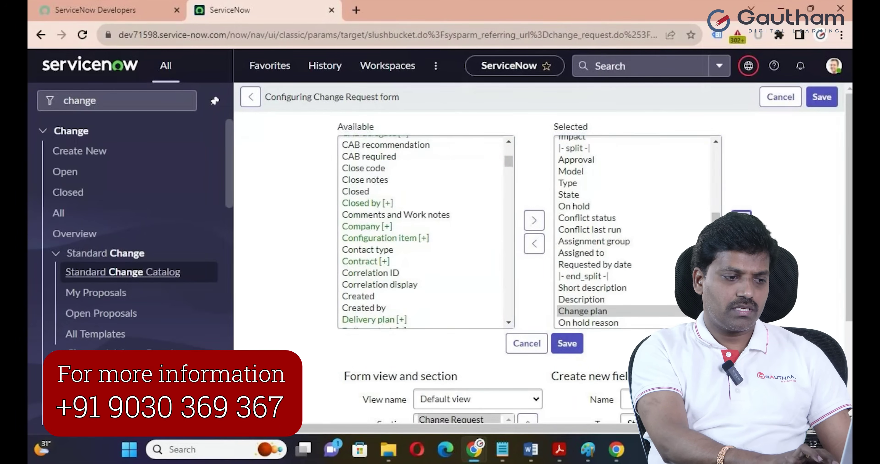
pyautogui.click(740, 221)
pyautogui.click(741, 220)
pyautogui.click(741, 221)
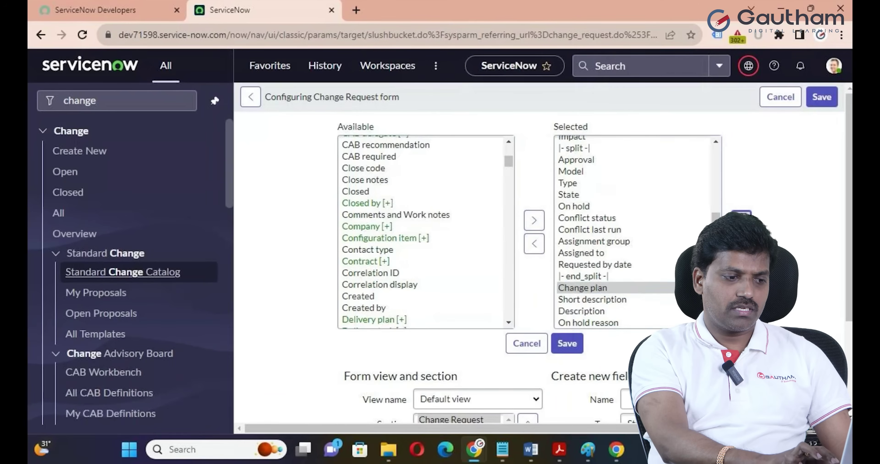
pyautogui.click(567, 343)
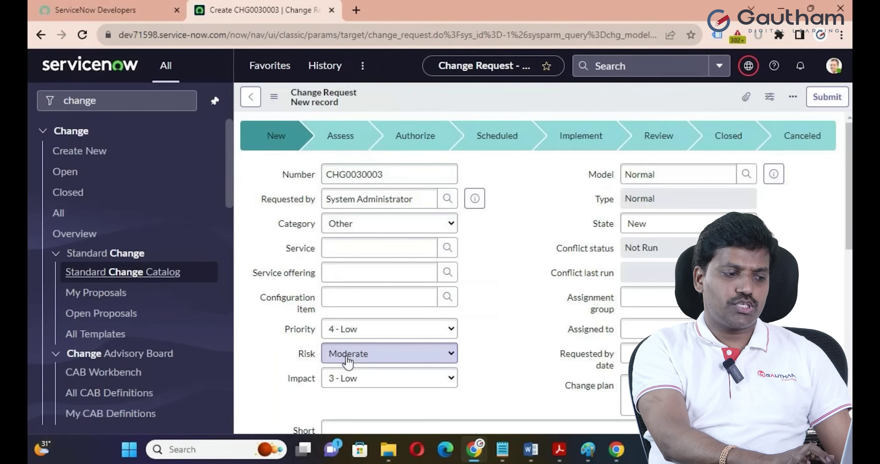
pyautogui.scroll(-1, 328, 376)
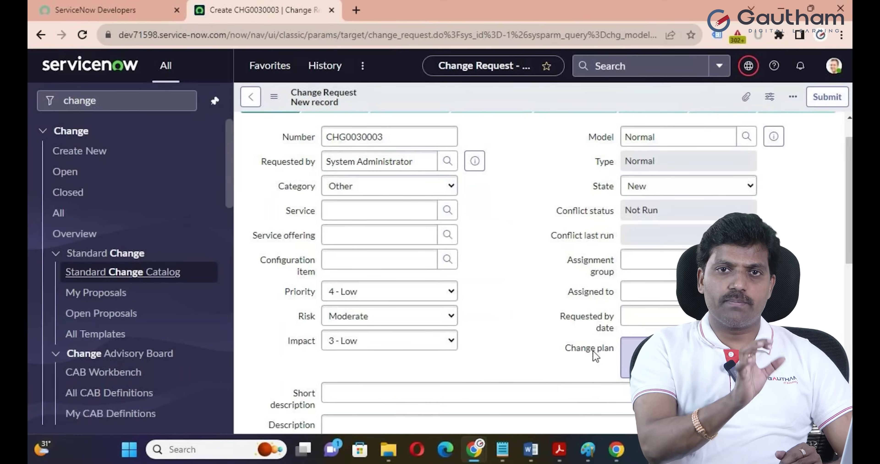
# Open the Change Request form in Form Design and make the Number field read-only
pyautogui.rightClick(474, 111)
pyautogui.moveTo(546, 168)
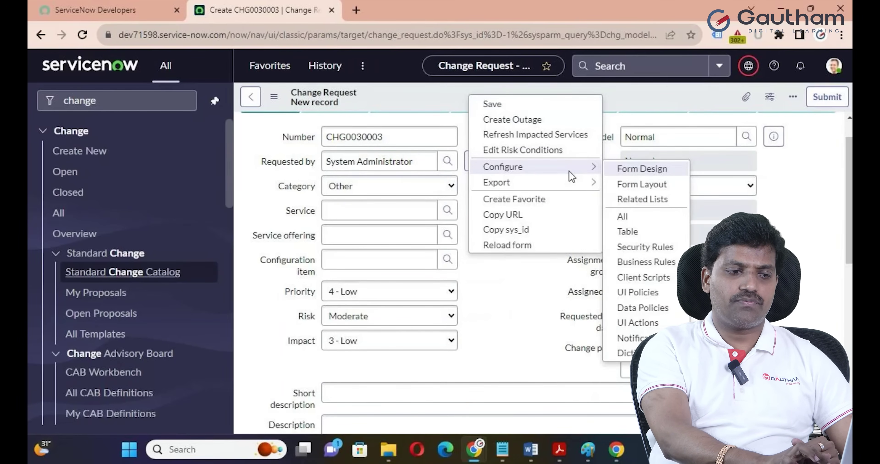
pyautogui.click(638, 170)
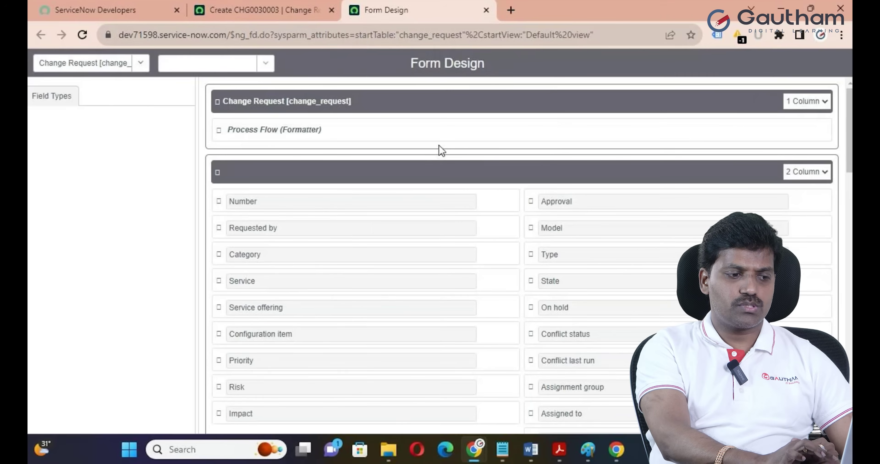
pyautogui.scroll(-1, 455, 243)
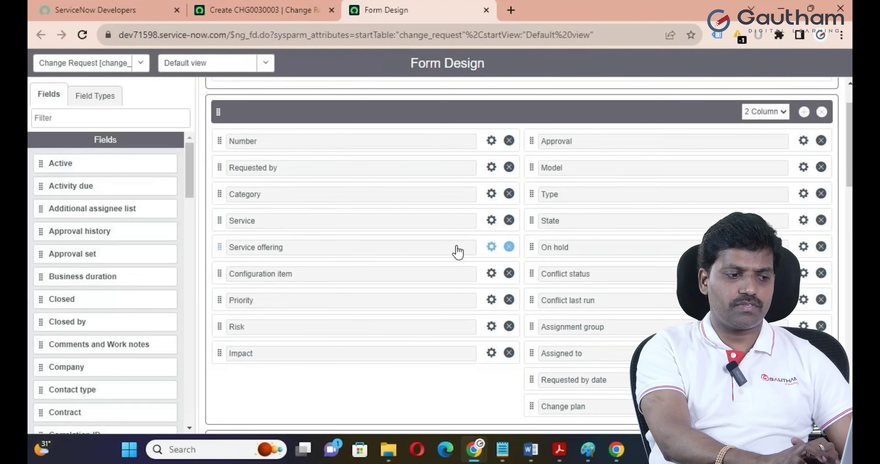
pyautogui.click(491, 141)
pyautogui.click(264, 271)
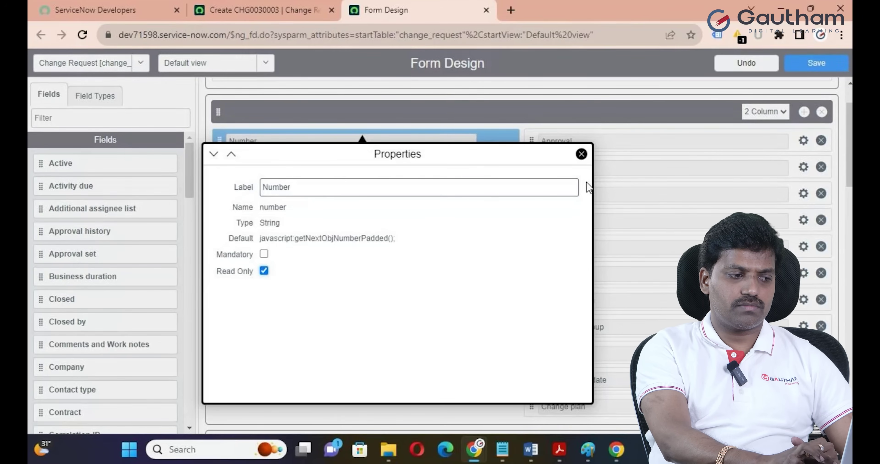
pyautogui.click(581, 155)
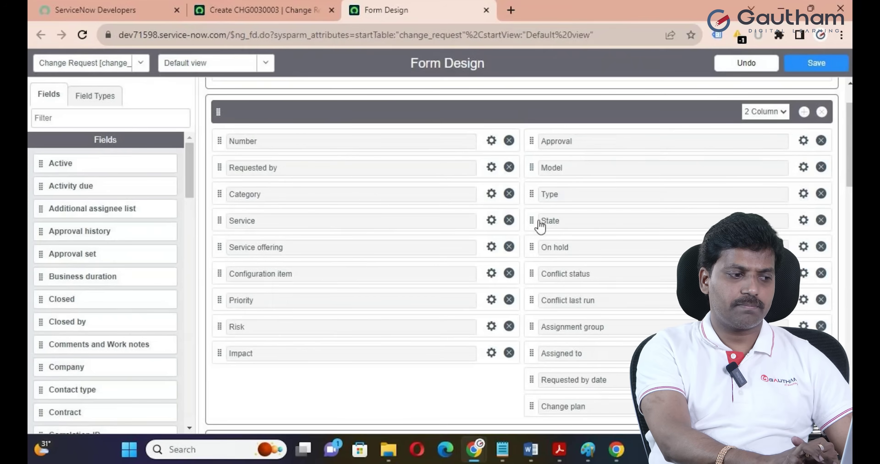
# Make the Requested by field mandatory in its properties
pyautogui.click(492, 168)
pyautogui.click(264, 305)
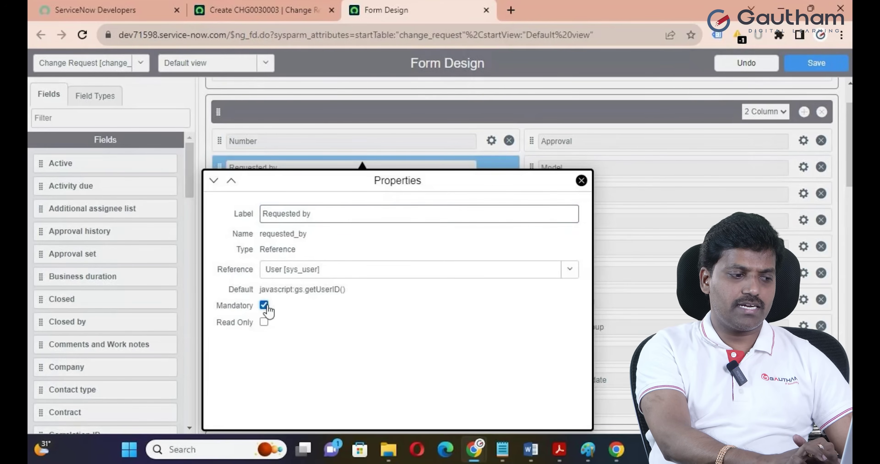
pyautogui.click(581, 180)
# Make the Requested by date and Change plan fields mandatory in their properties
pyautogui.scroll(-4, 810, 317)
pyautogui.click(803, 292)
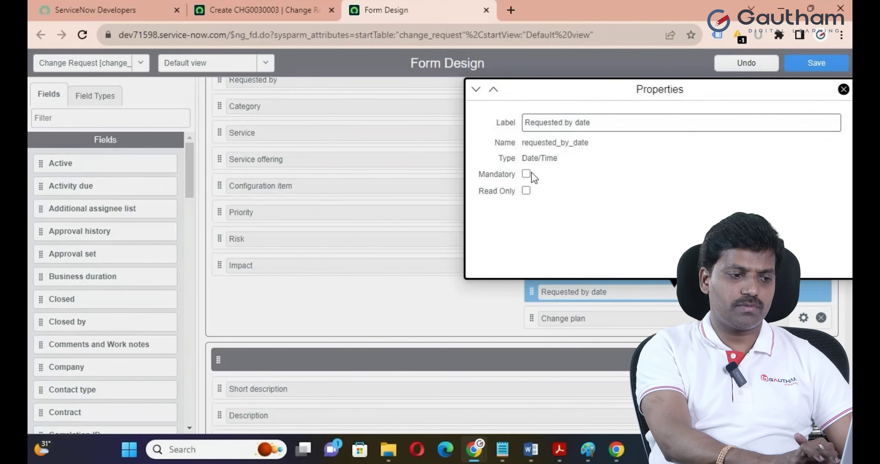
pyautogui.click(844, 90)
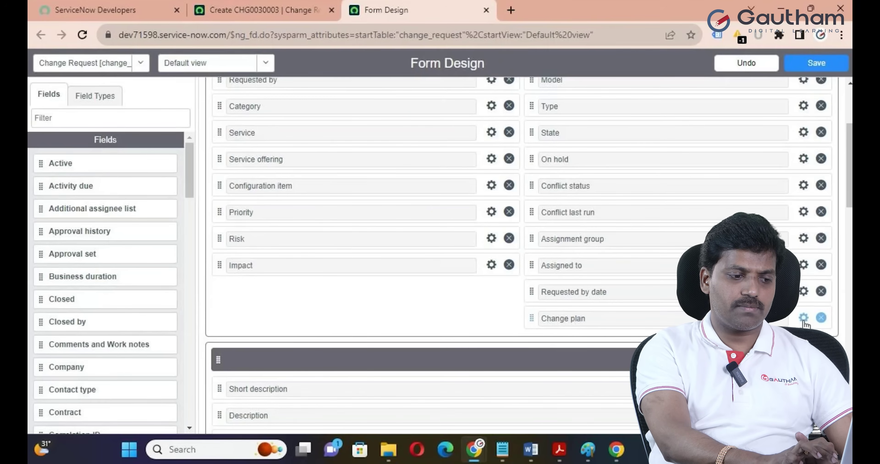
pyautogui.click(803, 319)
pyautogui.click(528, 223)
pyautogui.click(843, 90)
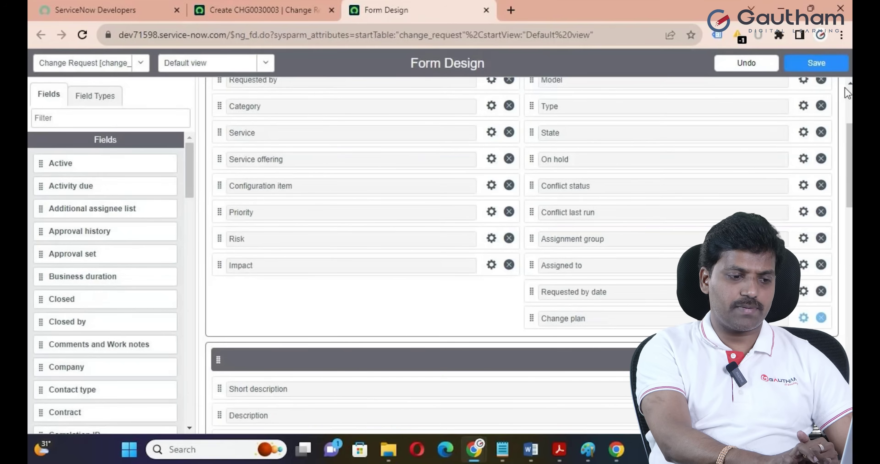
# Make the Short description field mandatory and save the form design
pyautogui.scroll(-3, 631, 249)
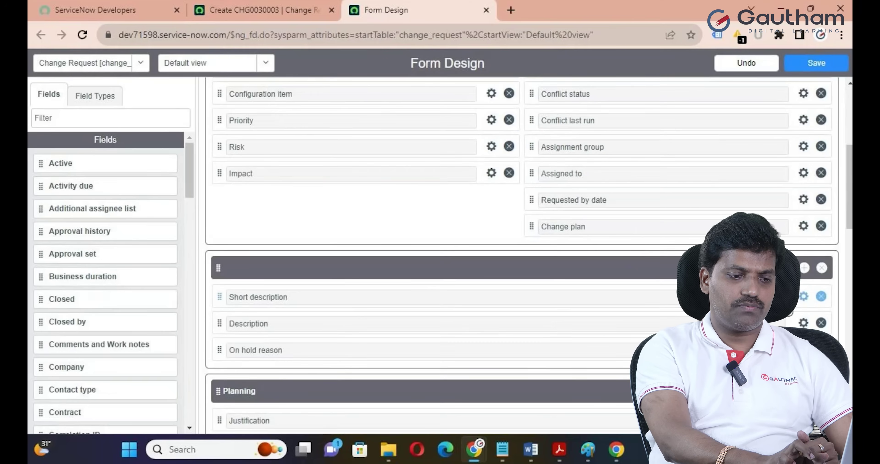
pyautogui.click(803, 300)
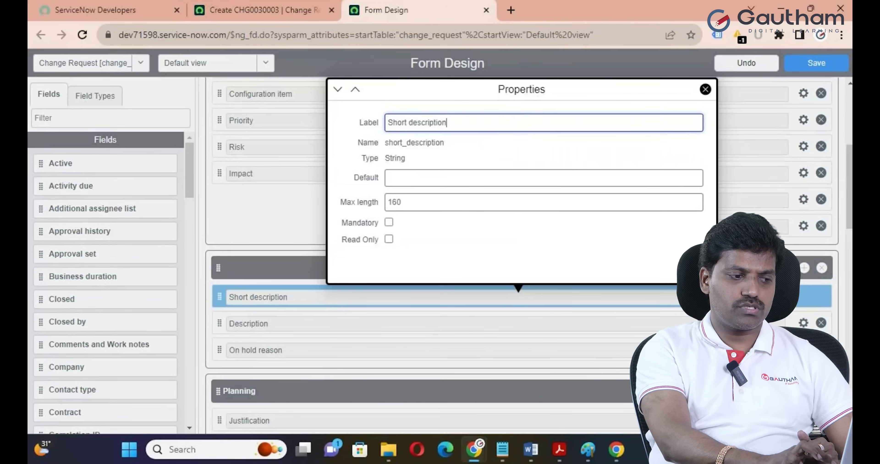
pyautogui.click(389, 222)
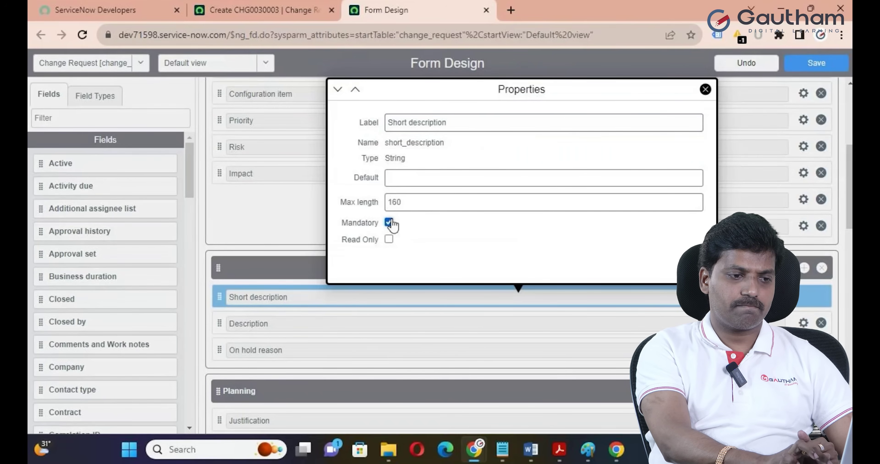
pyautogui.click(705, 89)
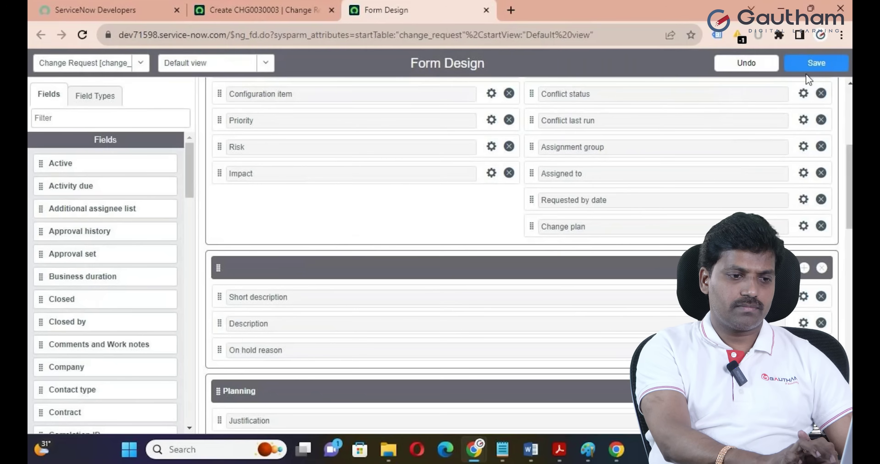
pyautogui.click(810, 64)
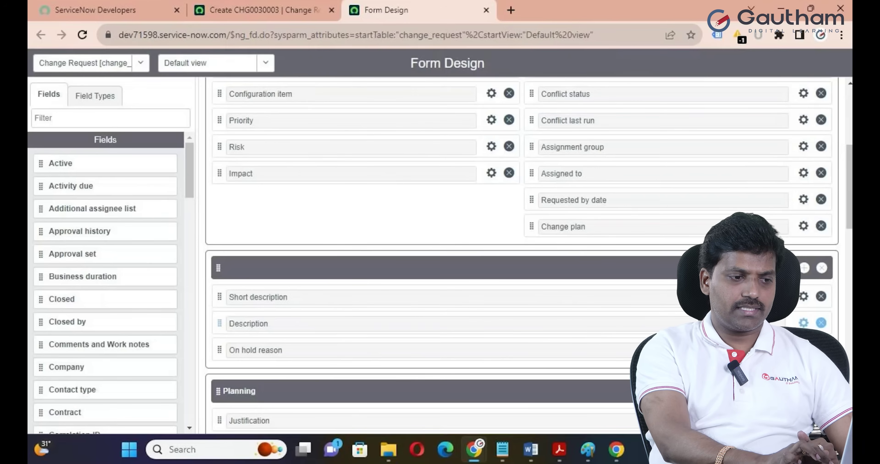
# Return to the new change request, reload the form and check its read-only and mandatory fields
pyautogui.scroll(10, 512, 239)
pyautogui.click(274, 9)
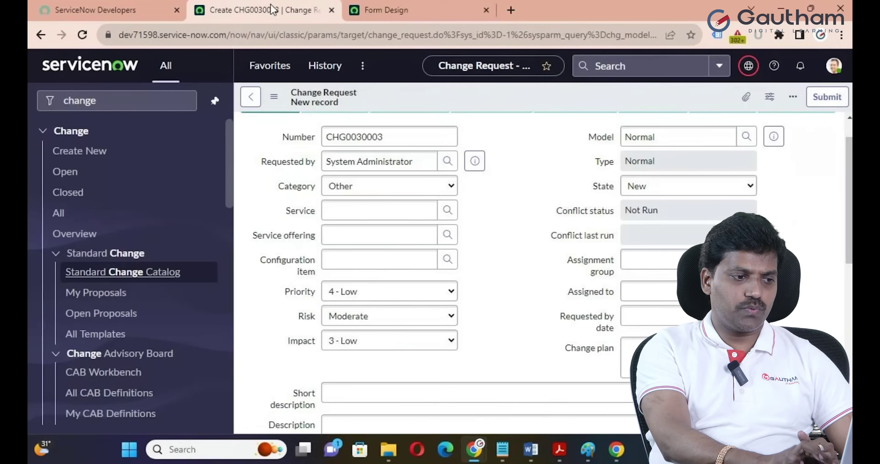
pyautogui.rightClick(460, 91)
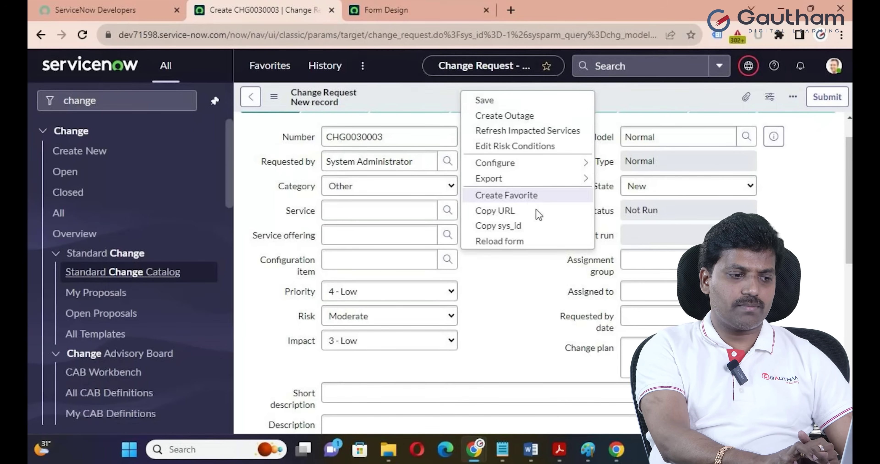
pyautogui.click(533, 241)
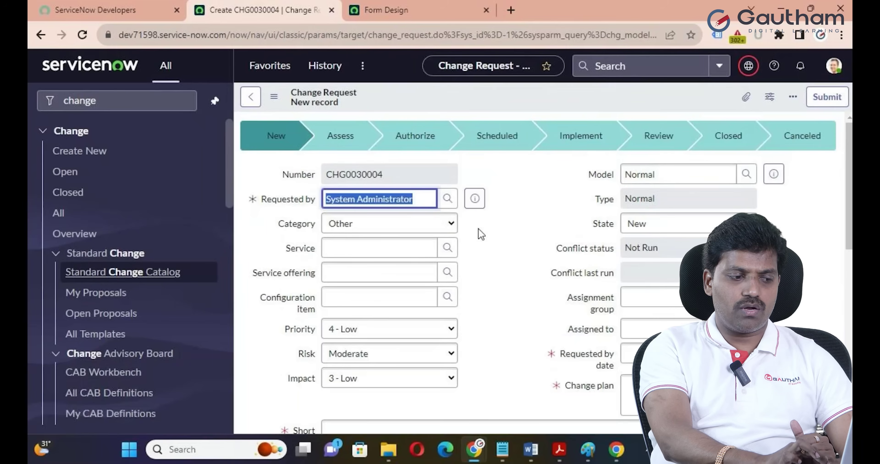
pyautogui.click(460, 219)
pyautogui.click(527, 264)
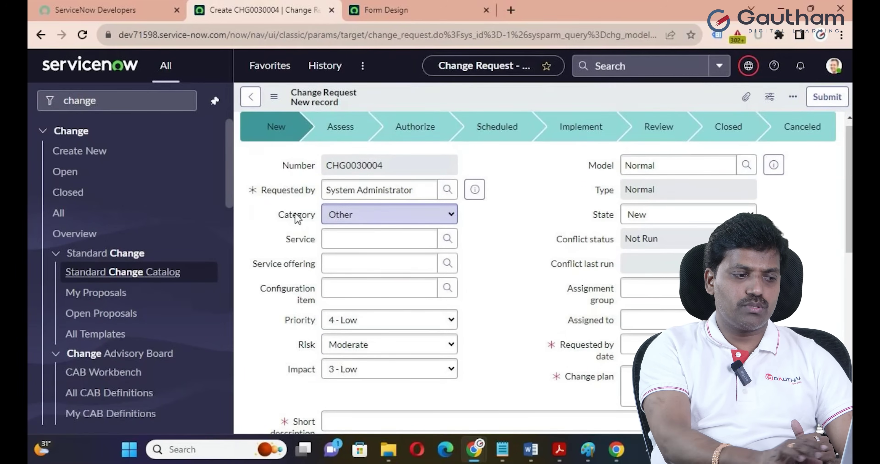
# Add HR as a new choice for the Category field and save the choices
pyautogui.rightClick(296, 221)
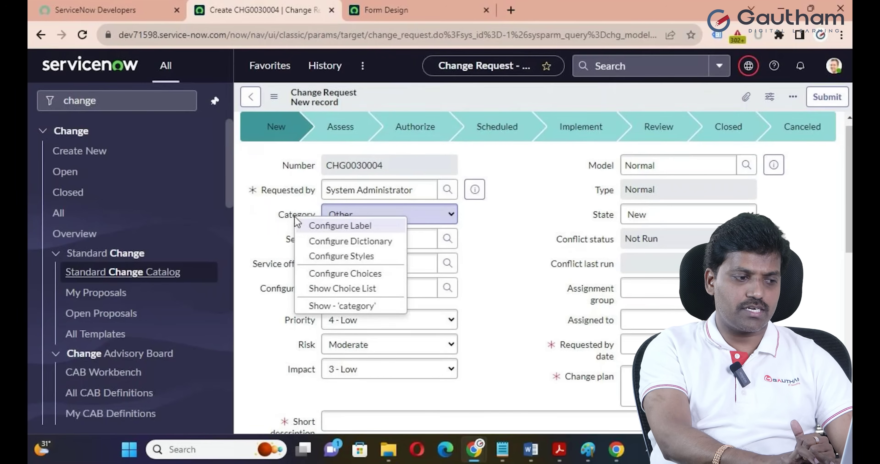
pyautogui.click(379, 274)
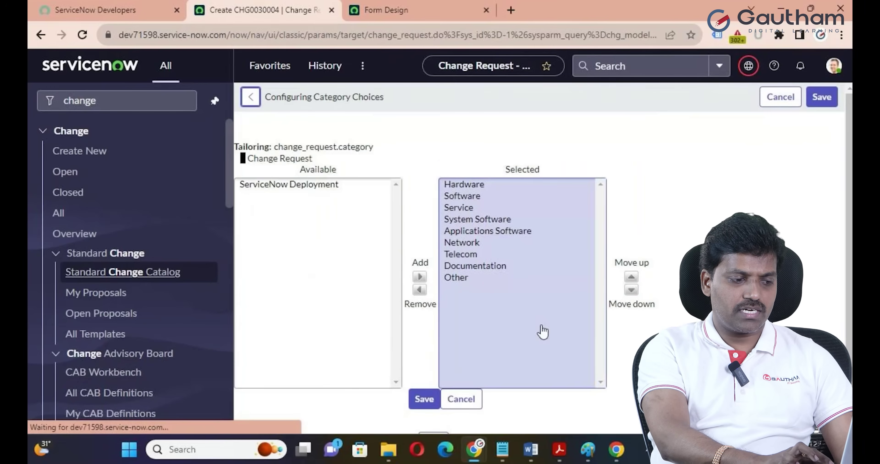
pyautogui.click(362, 423)
pyautogui.write('HR')
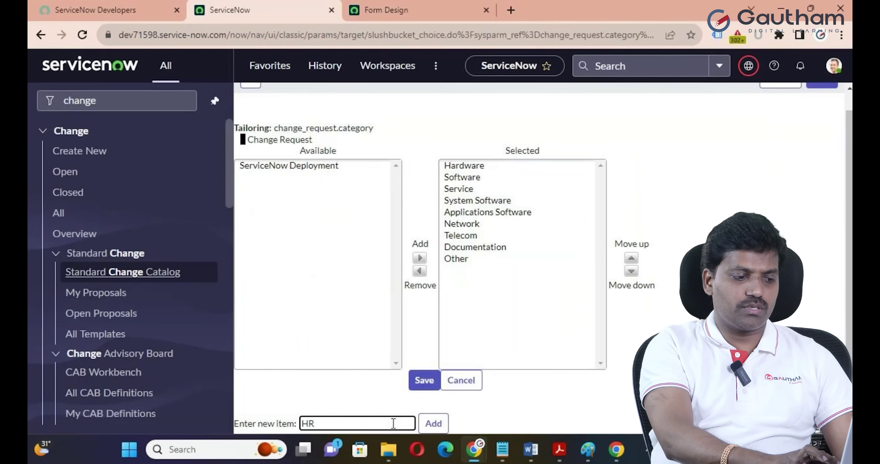
pyautogui.click(432, 424)
pyautogui.click(424, 381)
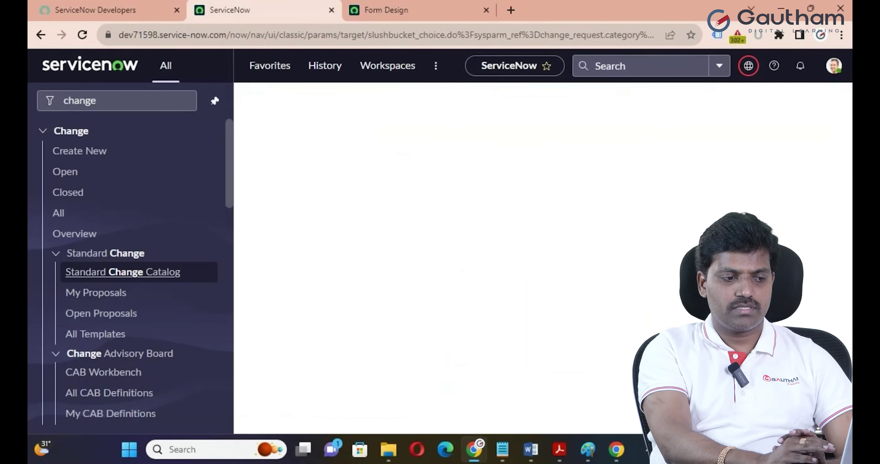
pyautogui.scroll(-10, 544, 273)
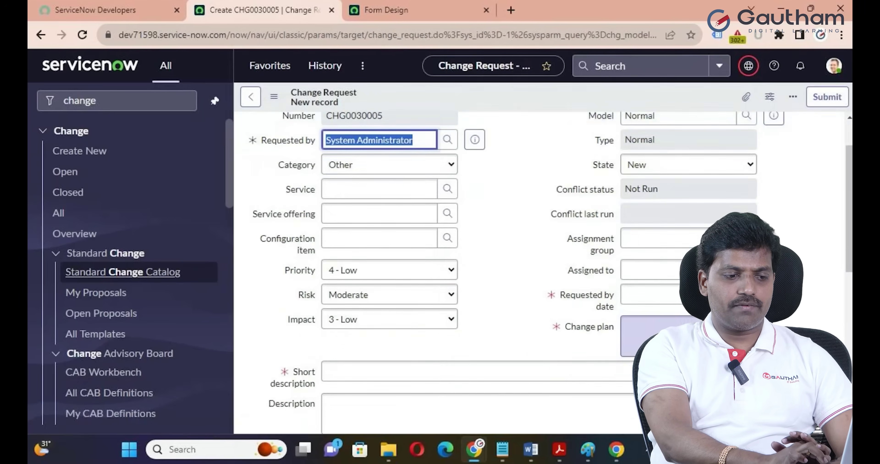
pyautogui.scroll(10, 543, 273)
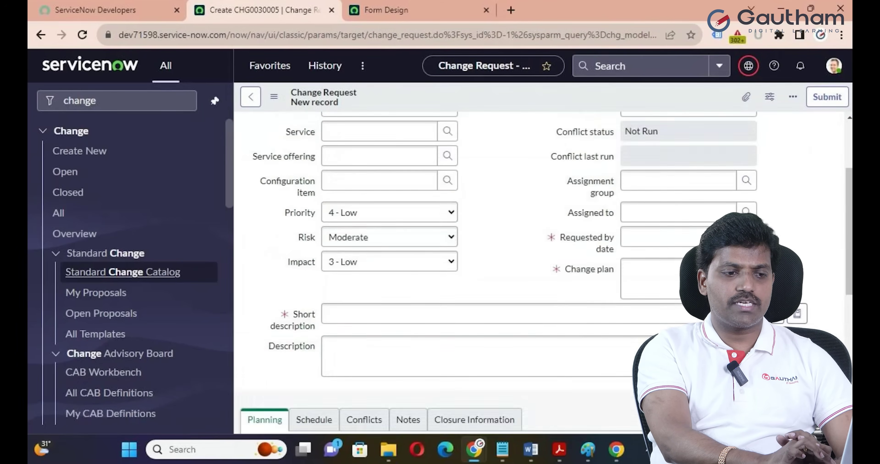
# Check the active update set and open the Oct Sprint 2023 record from the local update sets
pyautogui.click(748, 66)
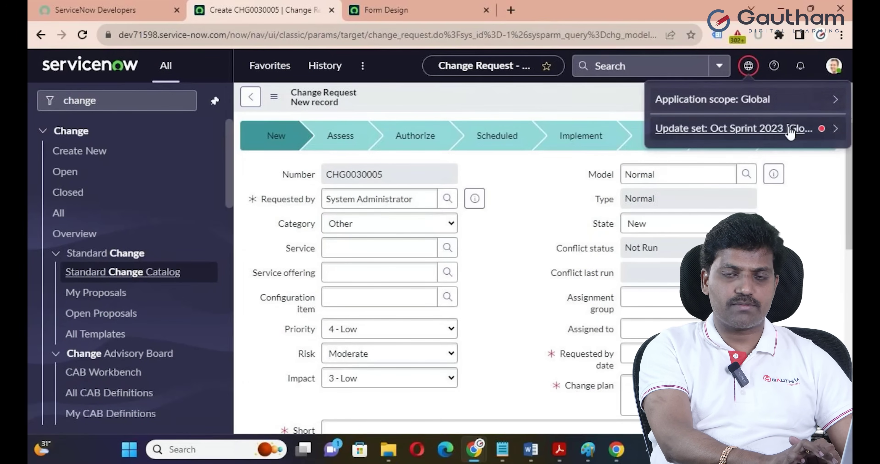
pyautogui.click(131, 103)
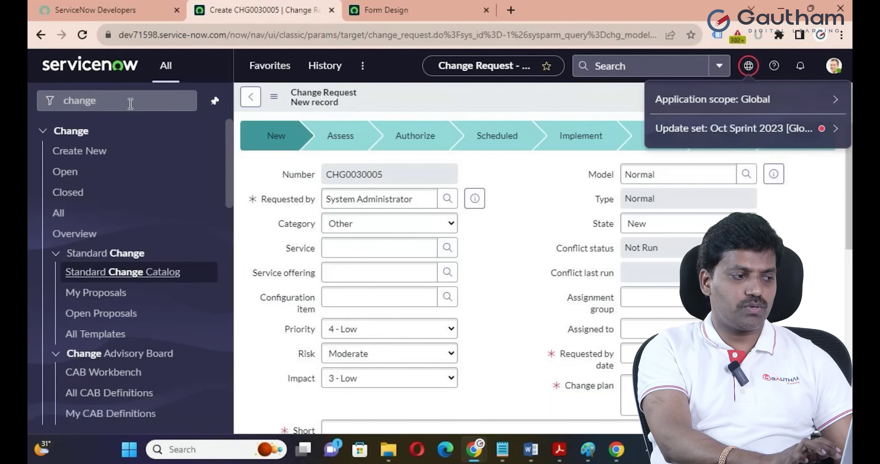
pyautogui.doubleClick(130, 103)
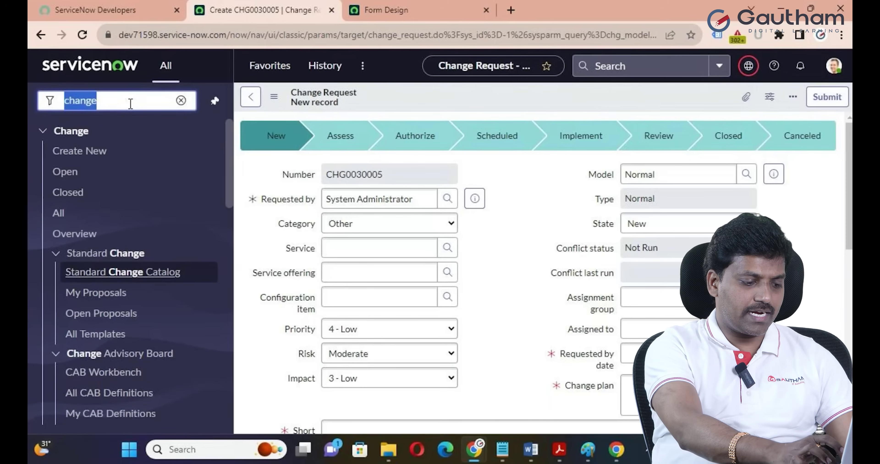
pyautogui.write('system ')
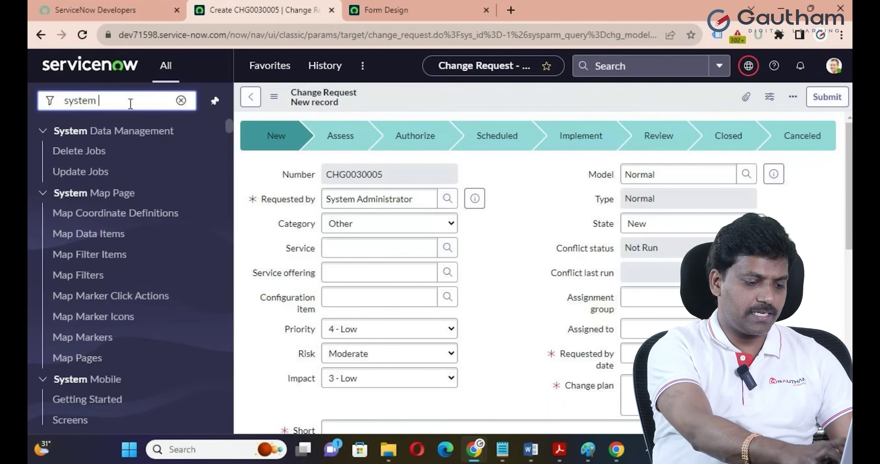
pyautogui.write('update')
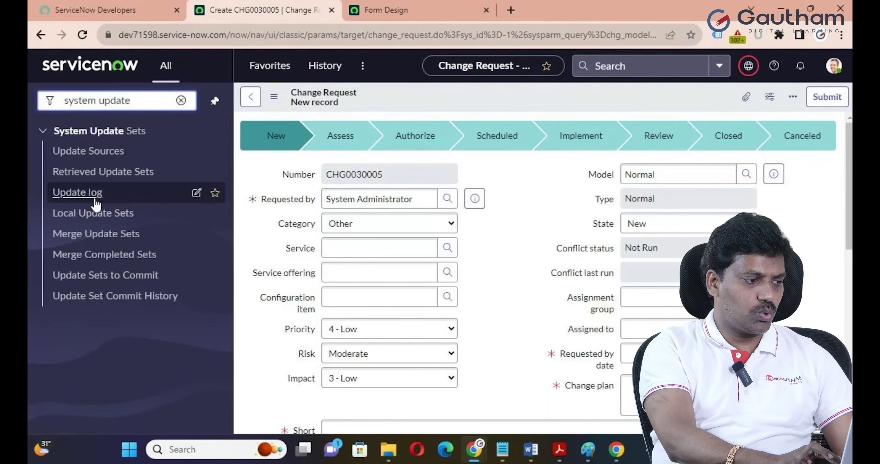
pyautogui.click(83, 221)
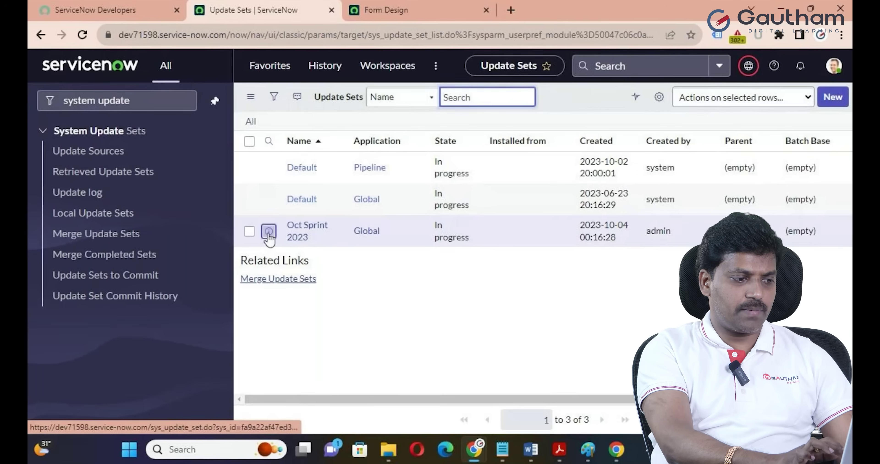
pyautogui.click(268, 233)
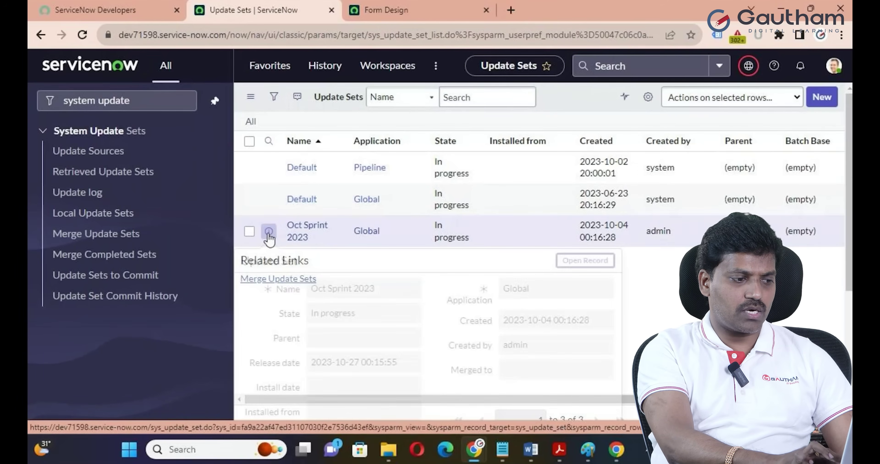
pyautogui.click(585, 260)
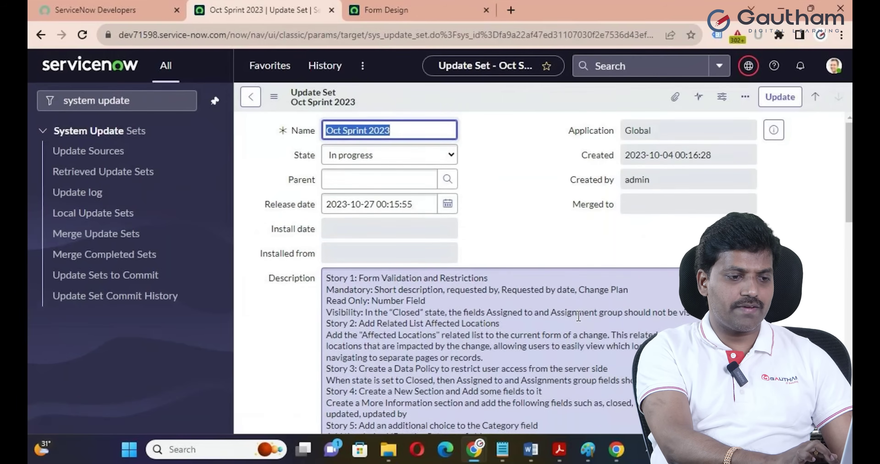
# Review the Oct Sprint 2023 update set's captured customer updates and its story description
pyautogui.scroll(-10, 578, 317)
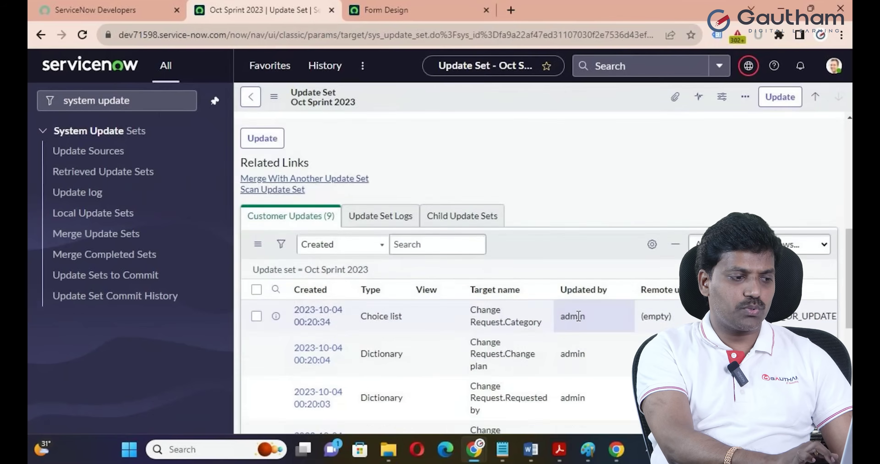
pyautogui.scroll(-2, 578, 317)
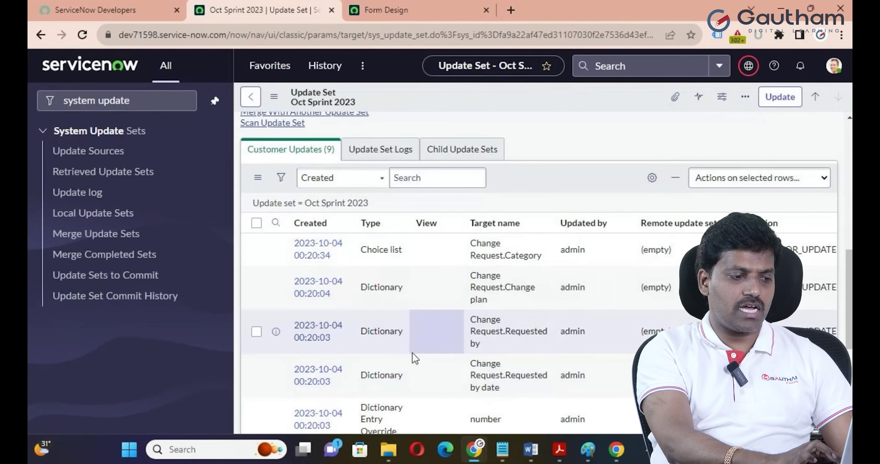
pyautogui.scroll(-3, 414, 359)
pyautogui.scroll(15, 414, 359)
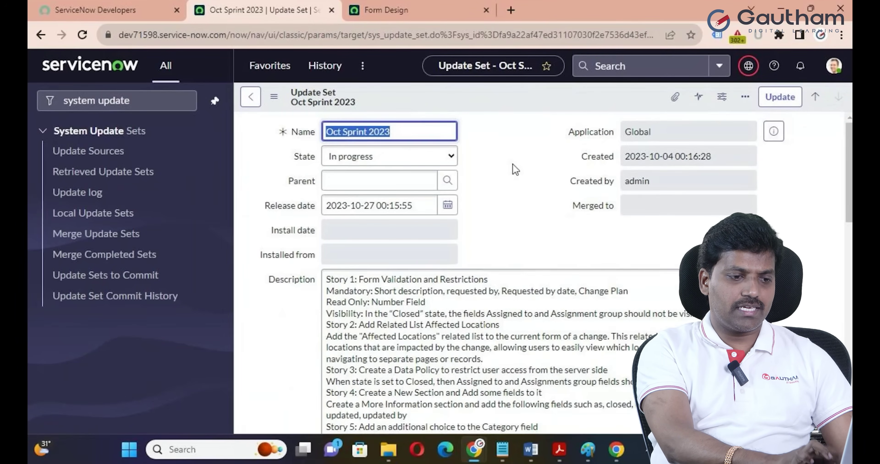
pyautogui.click(510, 183)
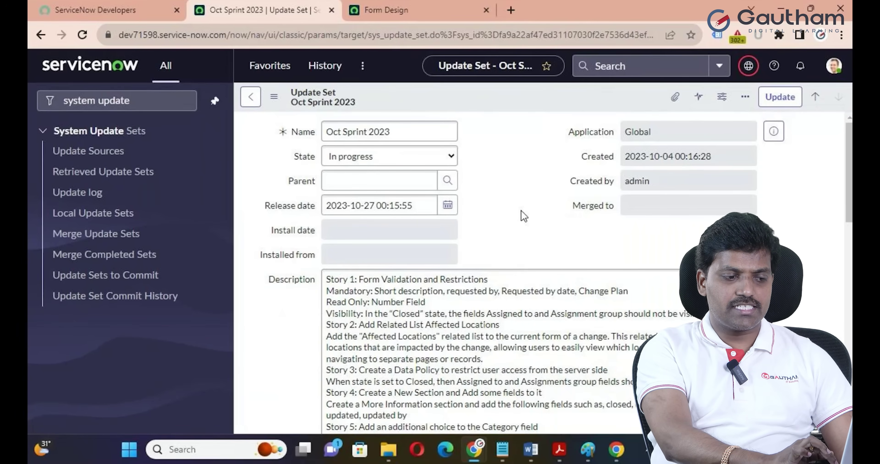
pyautogui.scroll(-8, 524, 215)
pyautogui.scroll(6, 524, 216)
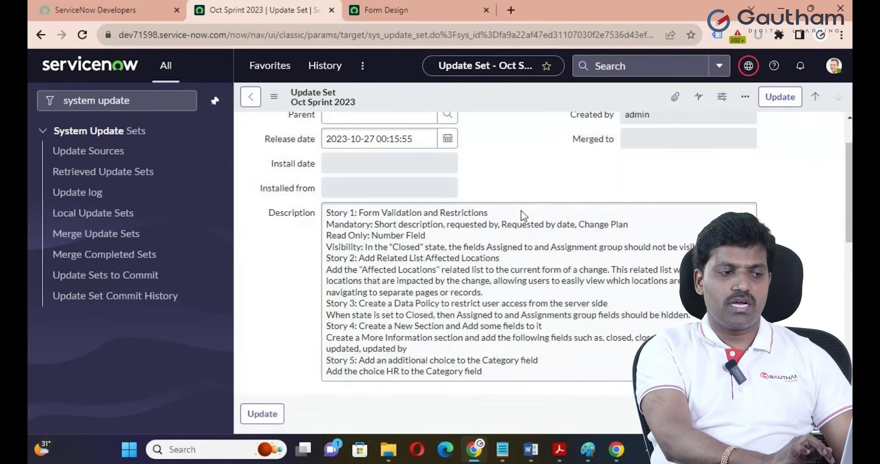
pyautogui.scroll(2, 524, 215)
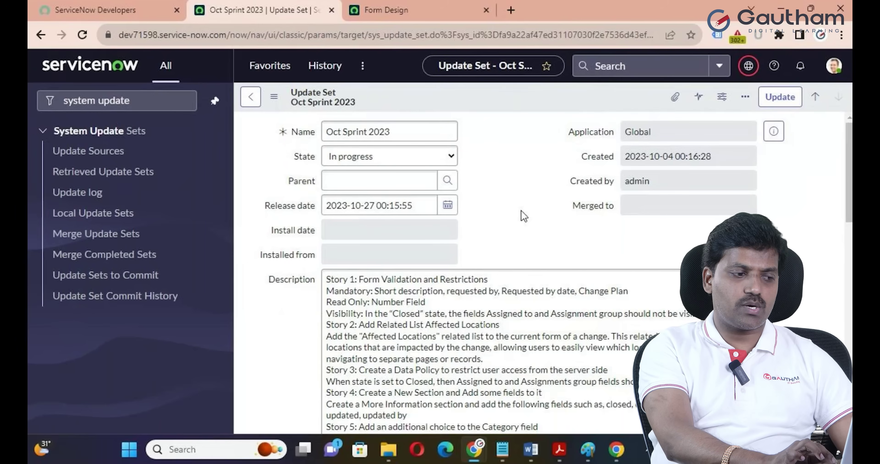
# Set the state of the Oct Sprint 2023 update set to Complete and save the record
pyautogui.click(454, 157)
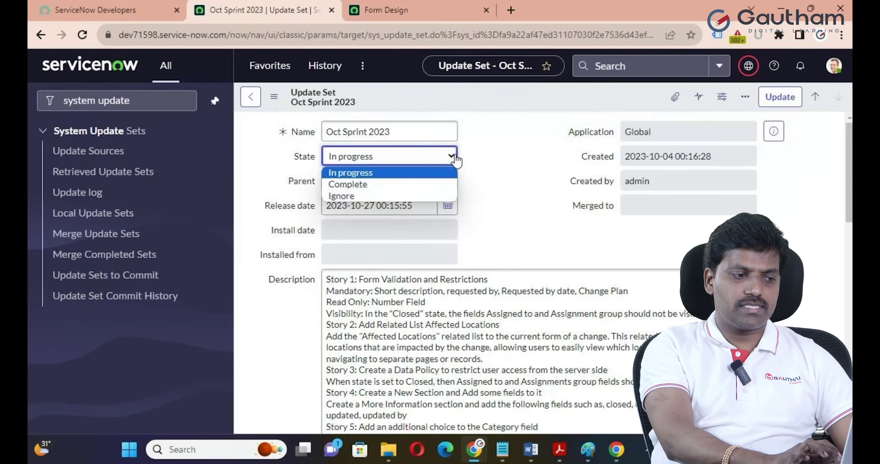
pyautogui.click(391, 185)
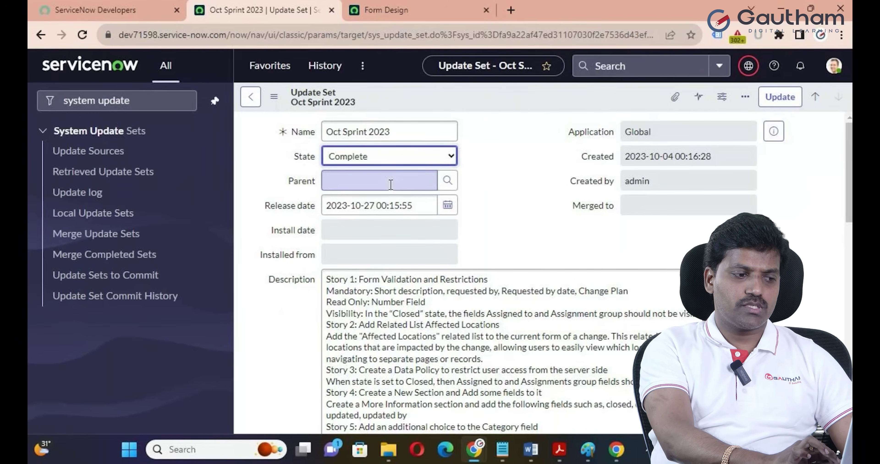
pyautogui.scroll(-3, 506, 229)
pyautogui.scroll(-3, 507, 228)
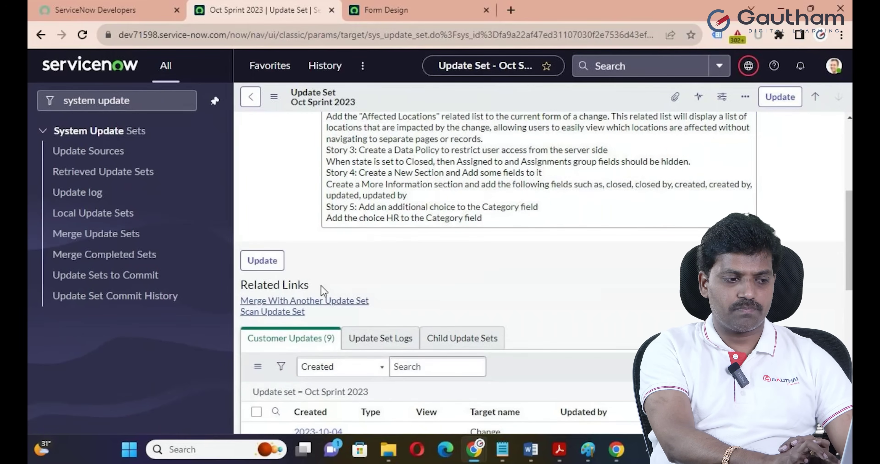
pyautogui.scroll(10, 323, 290)
pyautogui.rightClick(457, 102)
pyautogui.click(482, 110)
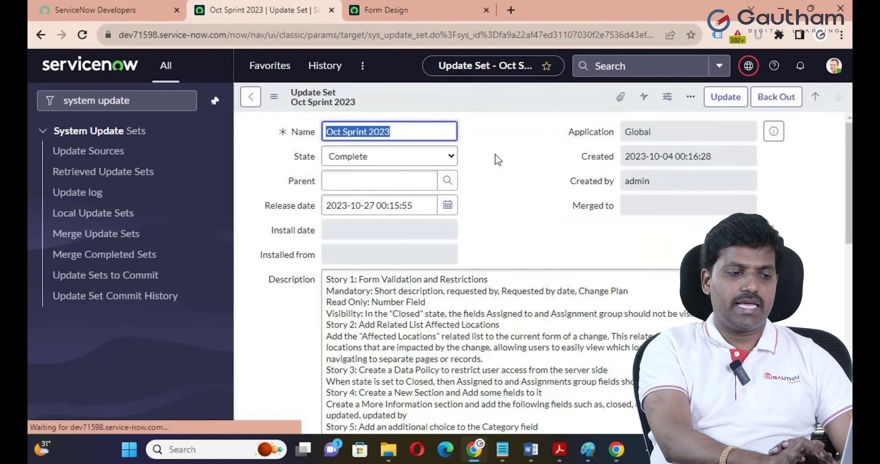
# Export the update set to XML and copy the exported file from the Downloads folder
pyautogui.scroll(-8, 506, 274)
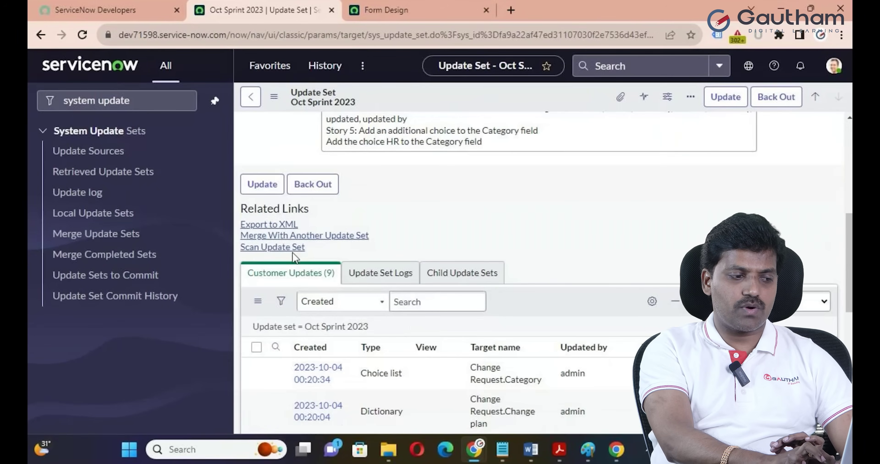
pyautogui.click(277, 226)
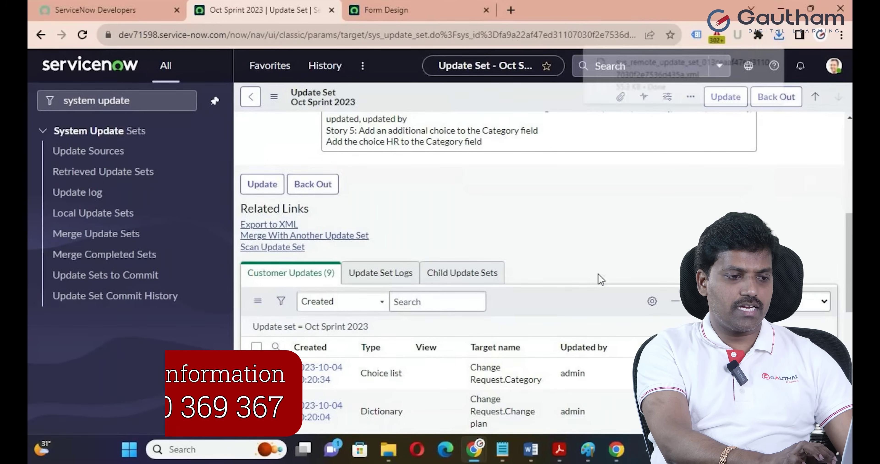
pyautogui.press('super+e')
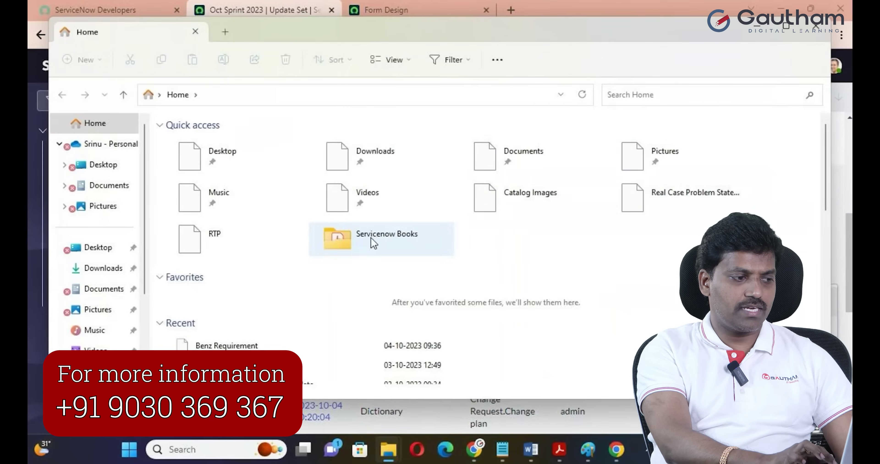
pyautogui.click(104, 269)
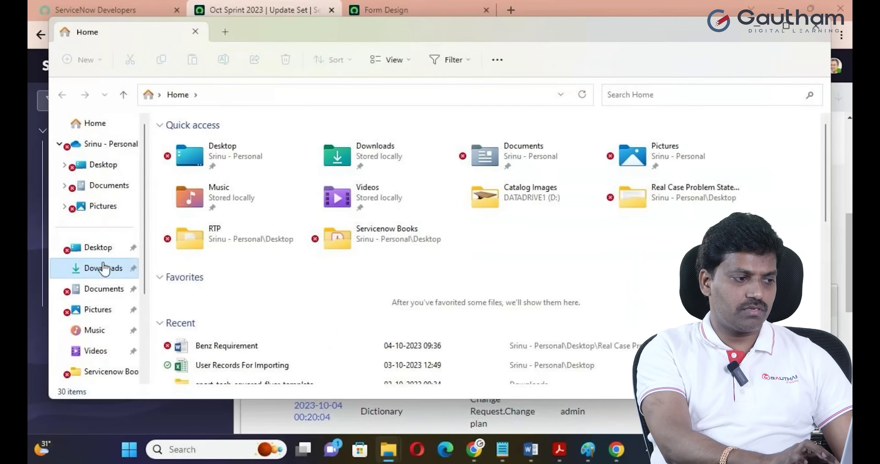
pyautogui.click(240, 159)
pyautogui.rightClick(241, 158)
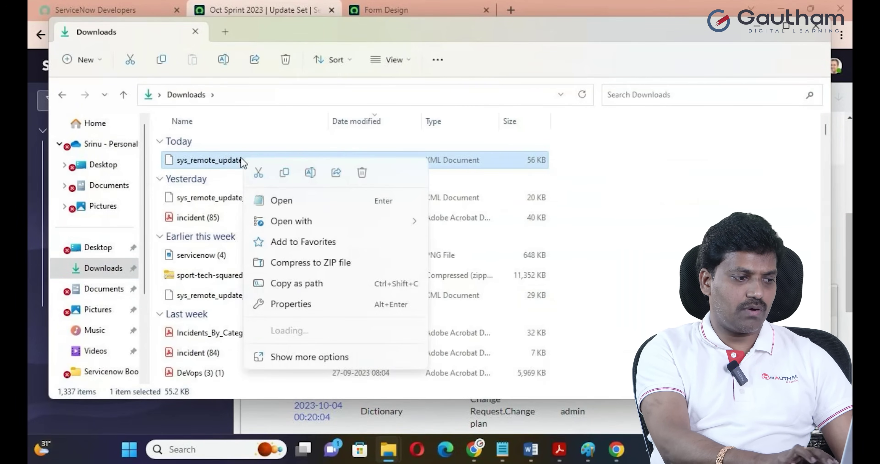
pyautogui.click(745, 63)
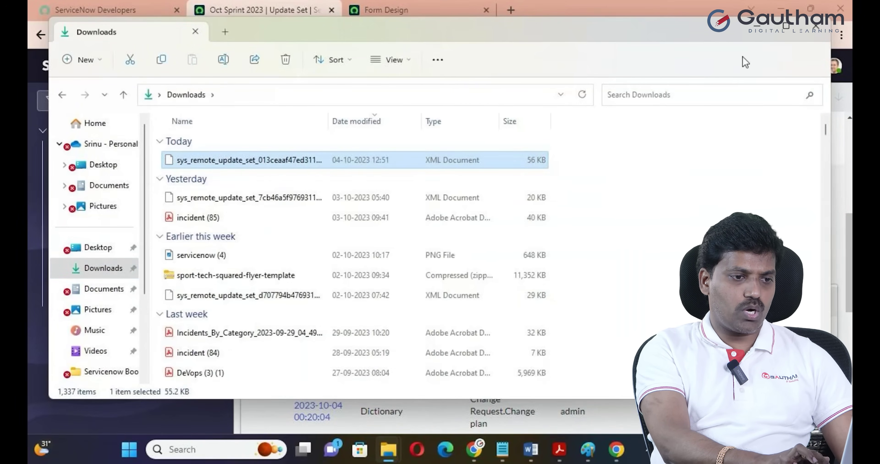
pyautogui.click(753, 27)
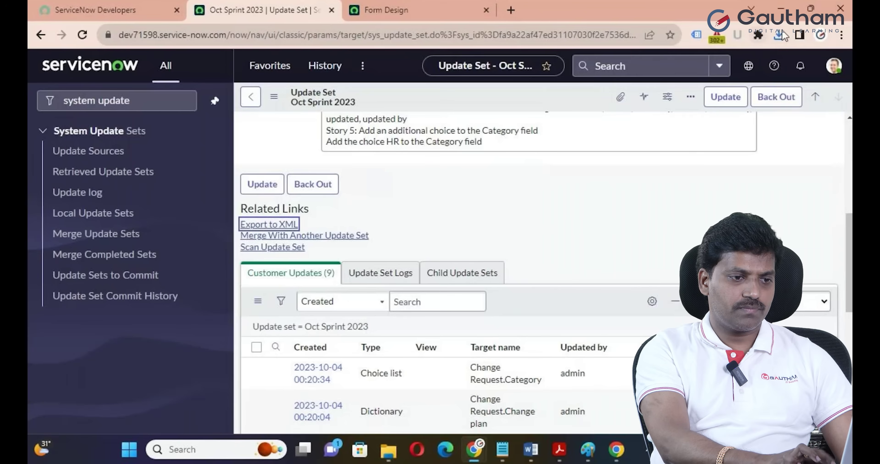
# Paste the exported update set XML file onto the desktop
pyautogui.click(785, 8)
pyautogui.click(786, 8)
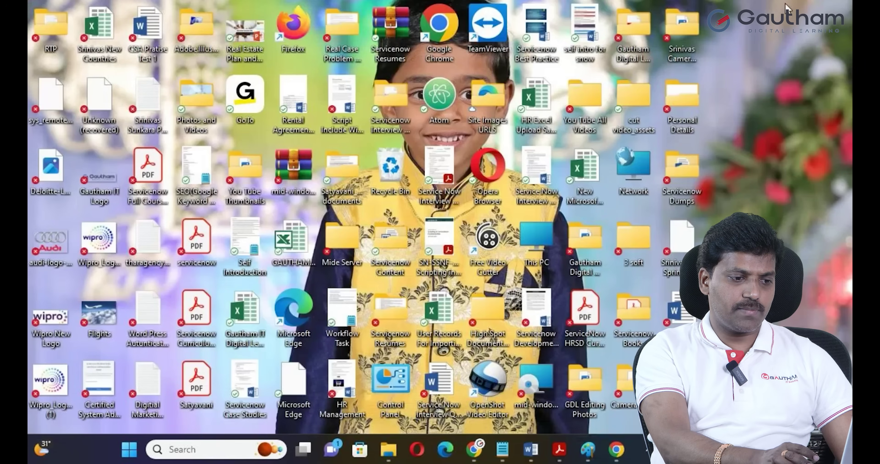
pyautogui.rightClick(765, 88)
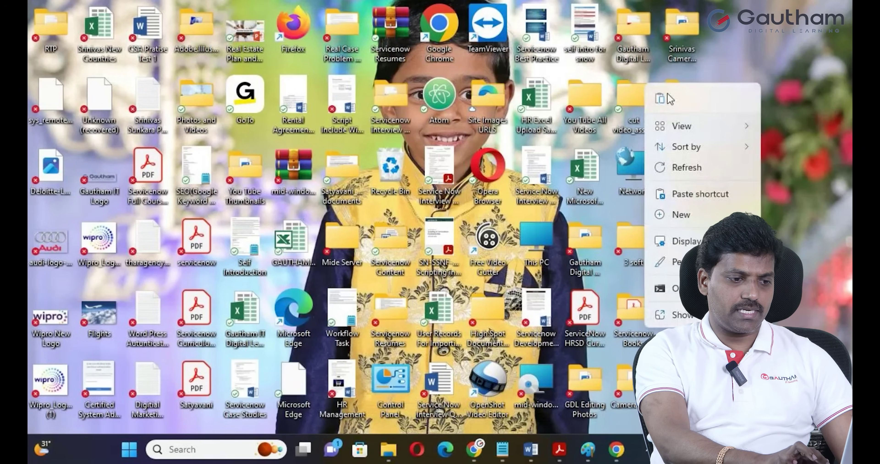
pyautogui.click(818, 209)
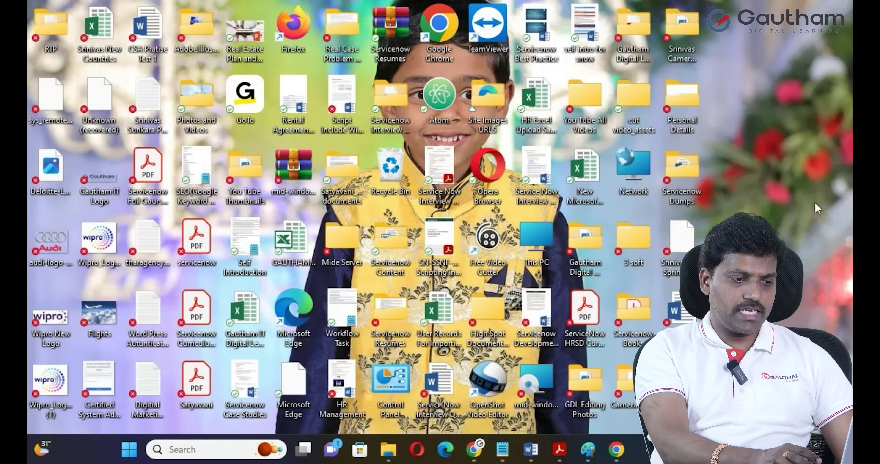
# View the Aug Sprint 2023 XML file on the desktop and rename the new export as Oct Sprint 2023
pyautogui.doubleClick(687, 249)
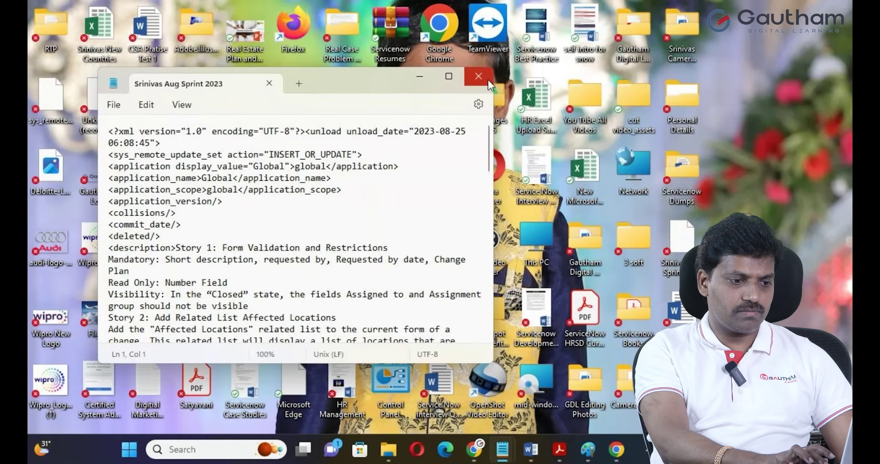
pyautogui.click(489, 84)
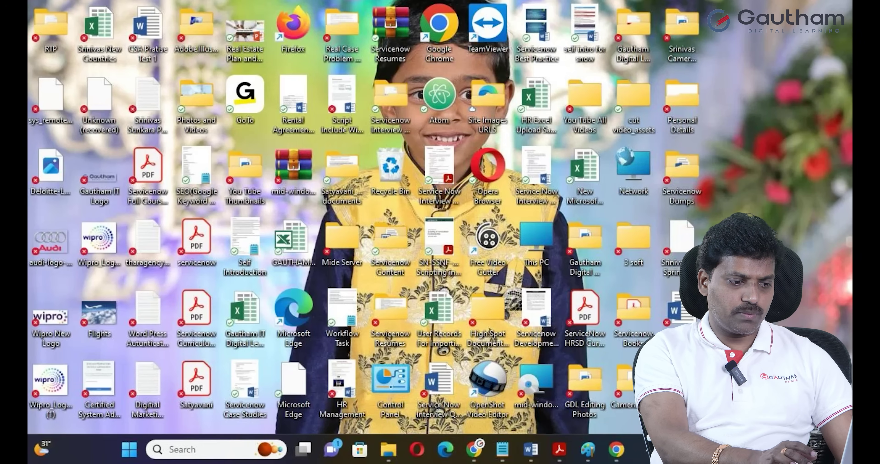
pyautogui.rightClick(469, 122)
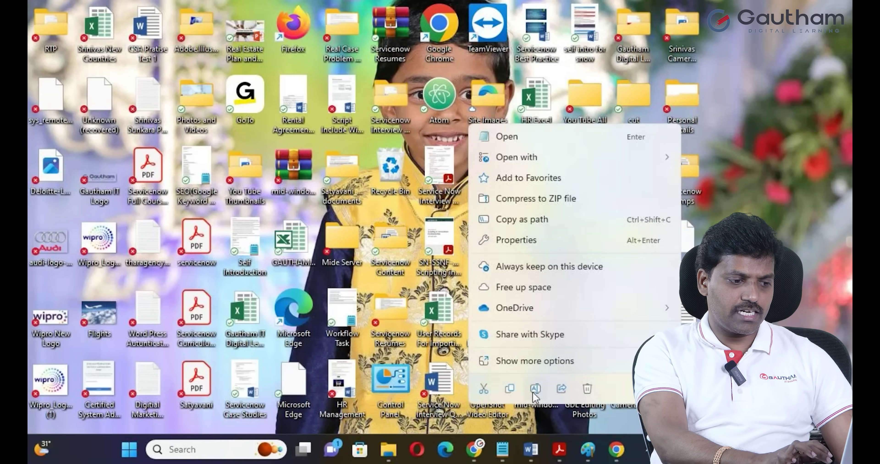
pyautogui.press('Escape')
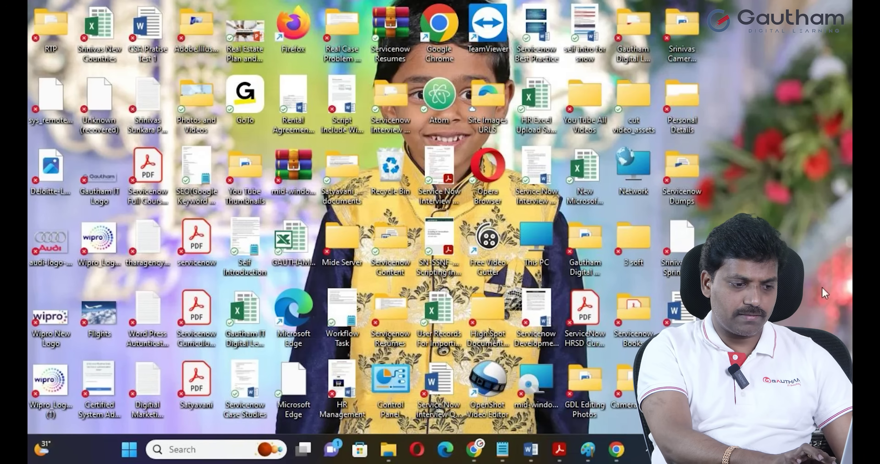
# Open the Oct Sprint 2023 XML file from the desktop in full size and look through its contents
pyautogui.press('Return')
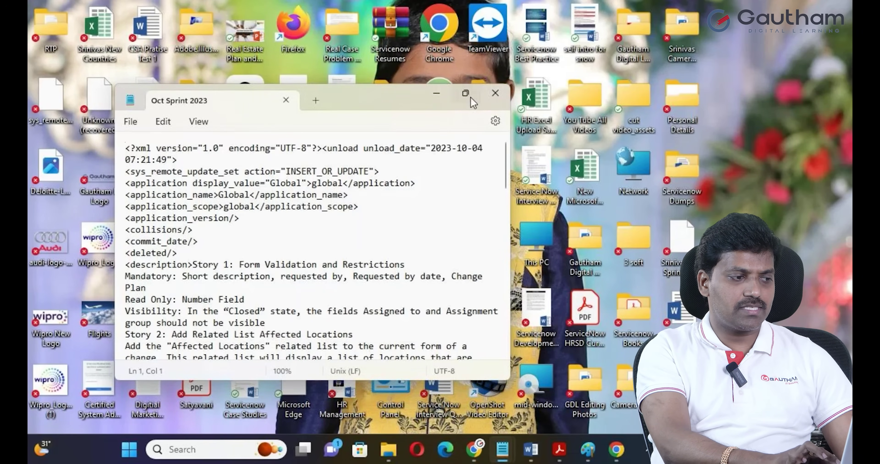
pyautogui.click(465, 93)
pyautogui.scroll(-11, 490, 249)
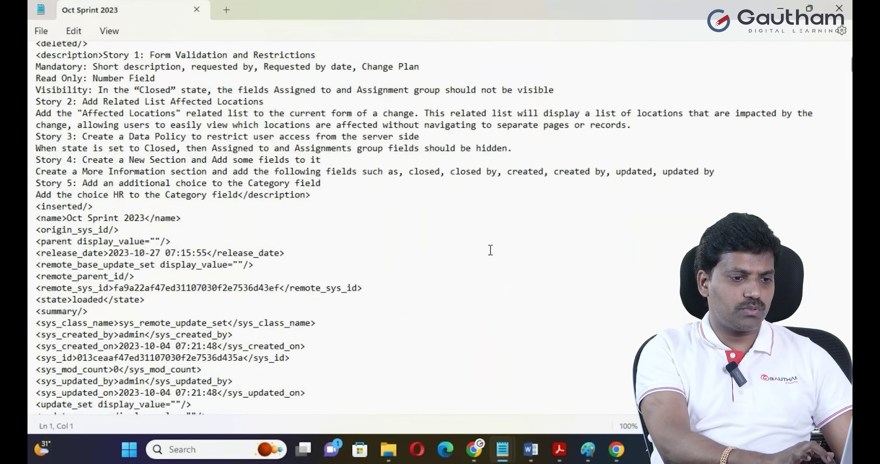
pyautogui.scroll(-10, 490, 250)
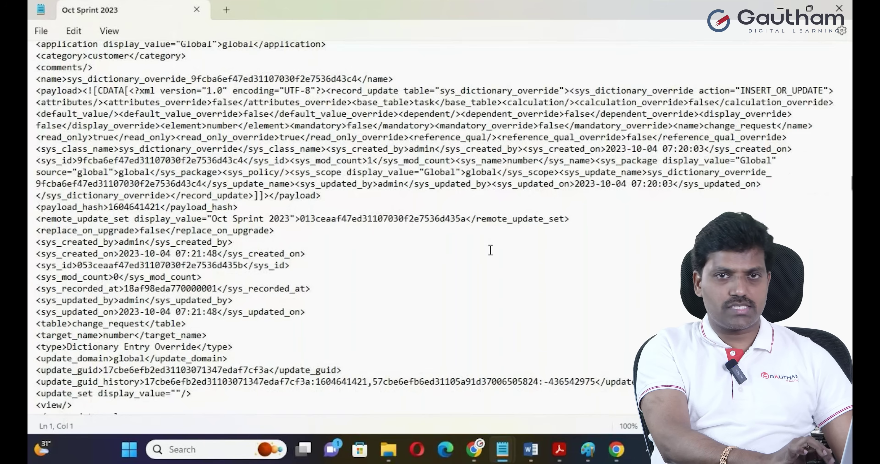
# Examine the exported XML's update set description and the payload records for the change request form sections, dictionary override and category choices
pyautogui.scroll(-15, 490, 250)
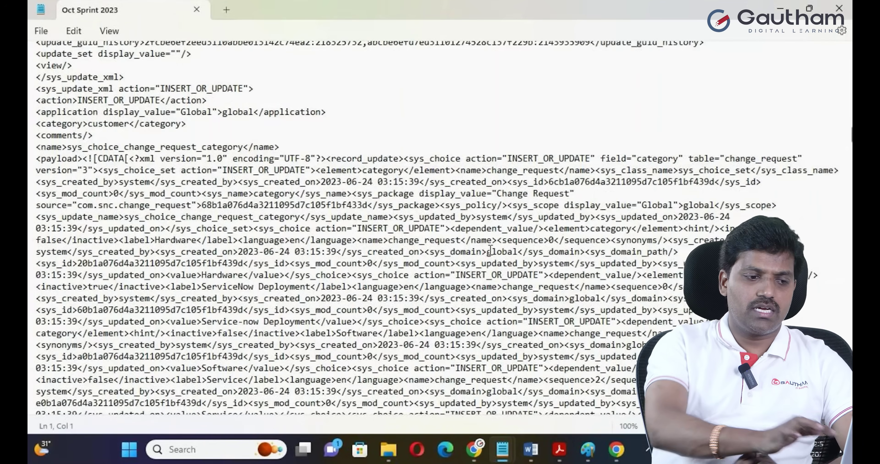
pyautogui.scroll(10, 490, 250)
pyautogui.scroll(20, 490, 250)
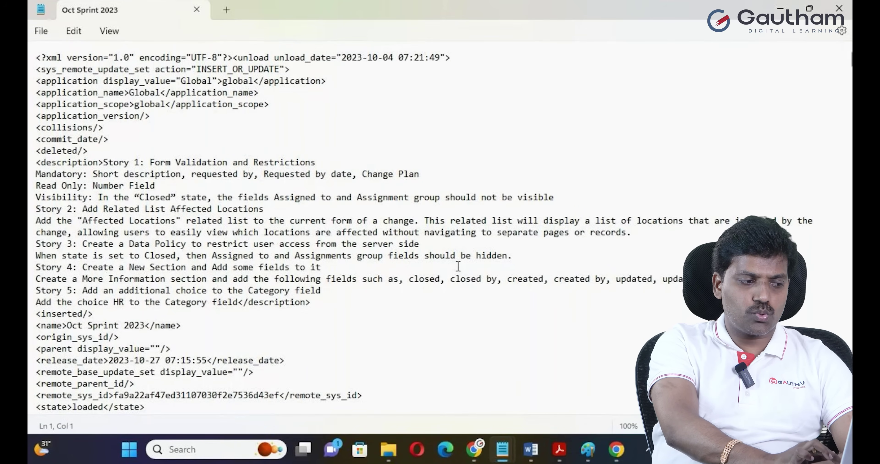
pyautogui.scroll(-11, 458, 266)
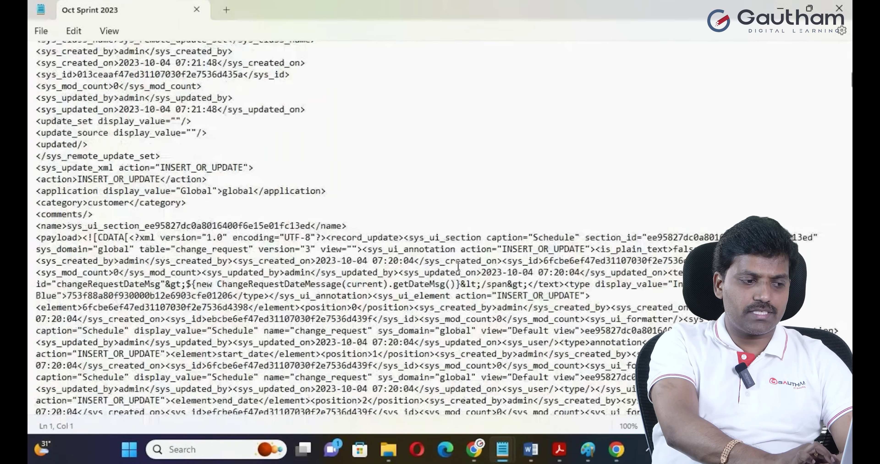
pyautogui.scroll(-4, 458, 266)
pyautogui.scroll(-12, 458, 266)
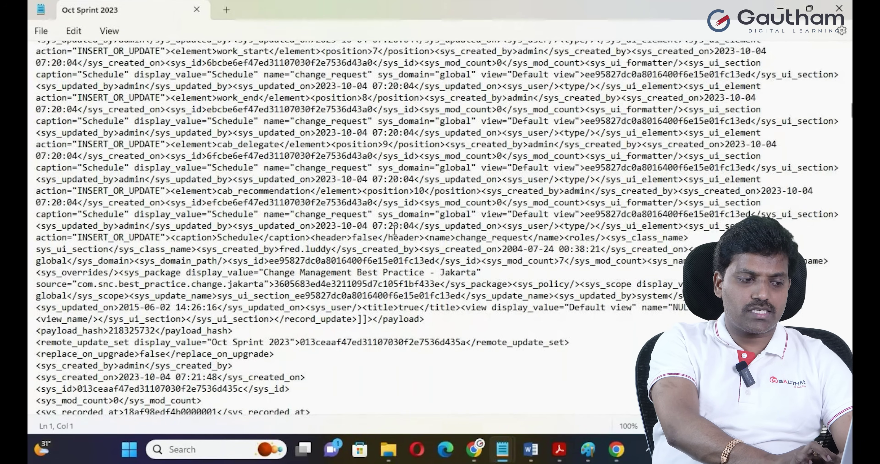
pyautogui.scroll(-4, 395, 231)
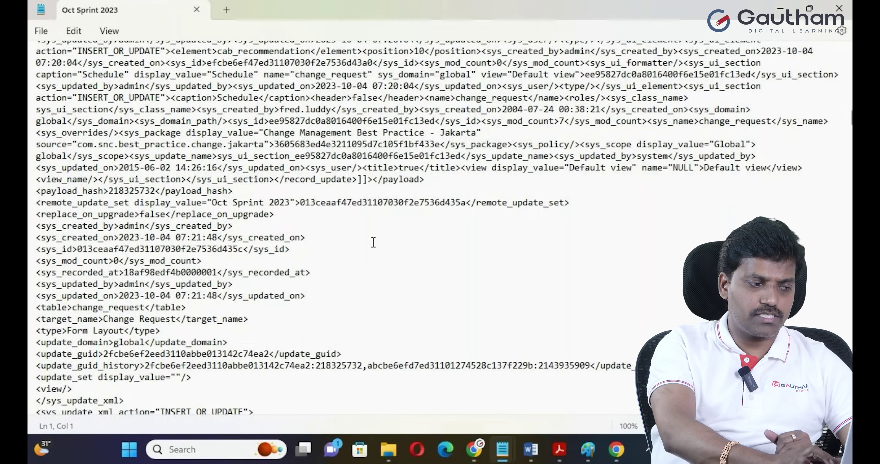
pyautogui.scroll(-3, 373, 242)
pyautogui.scroll(-5, 373, 242)
# Switch to Chrome and return to the Oct Sprint 2023 update set record's header fields in ServiceNow
pyautogui.press('super+d')
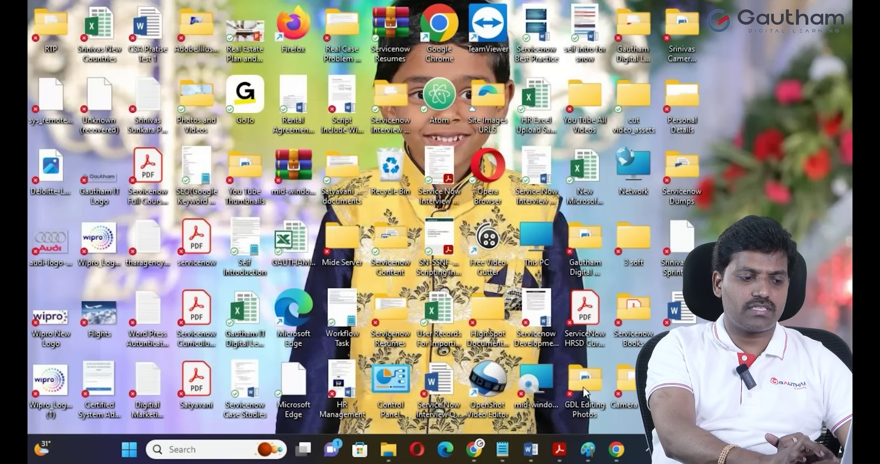
pyautogui.moveTo(475, 449)
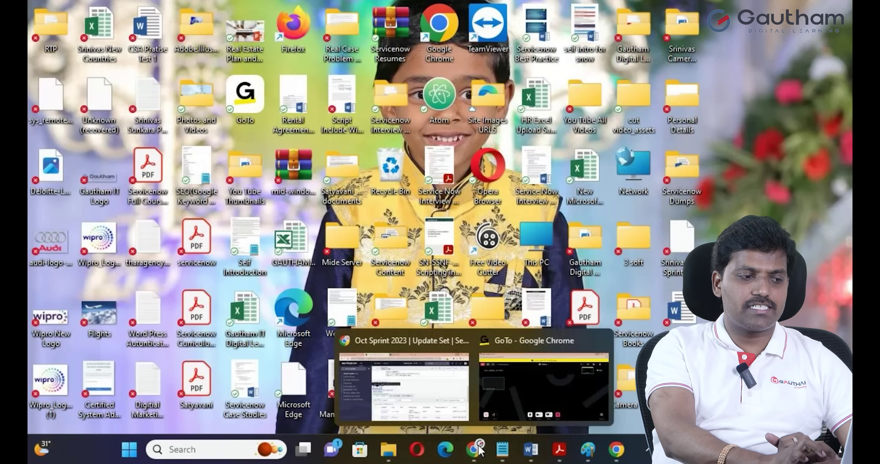
pyautogui.click(434, 406)
pyautogui.scroll(5, 807, 222)
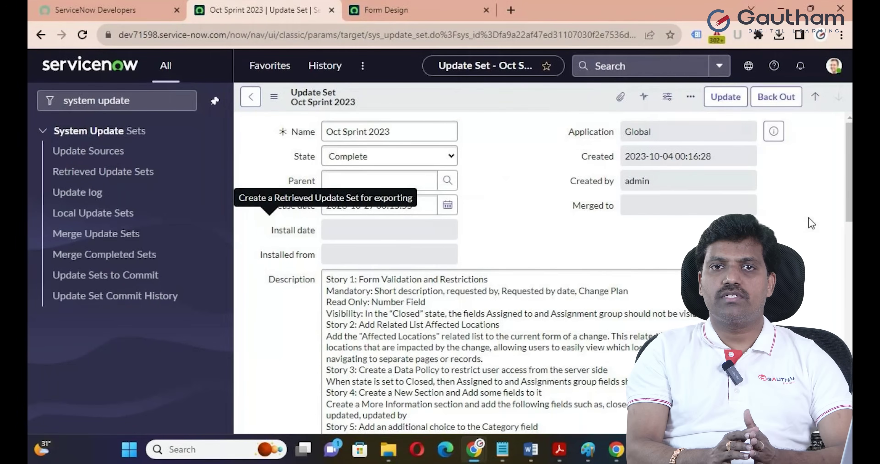